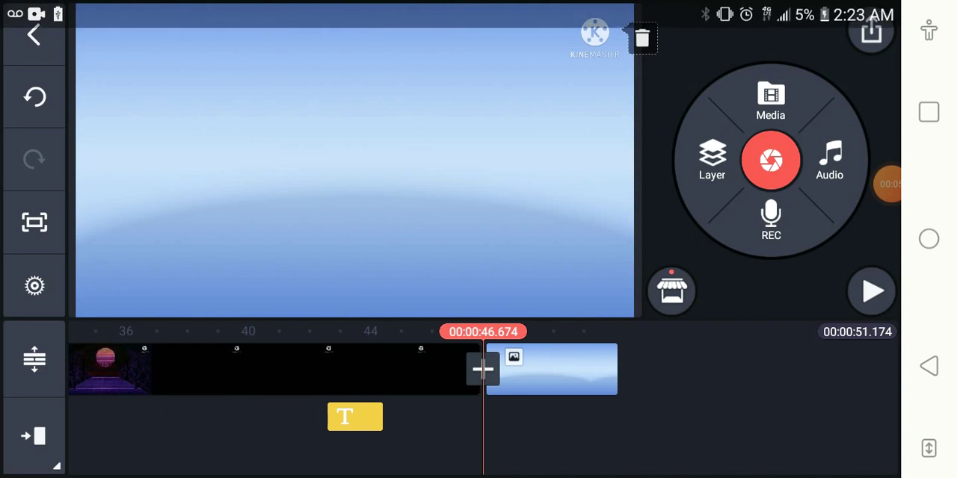
# Step: Start a media image layer and open the Screenshots folder to find the skyline
pyautogui.click(712, 160)
pyautogui.click(669, 66)
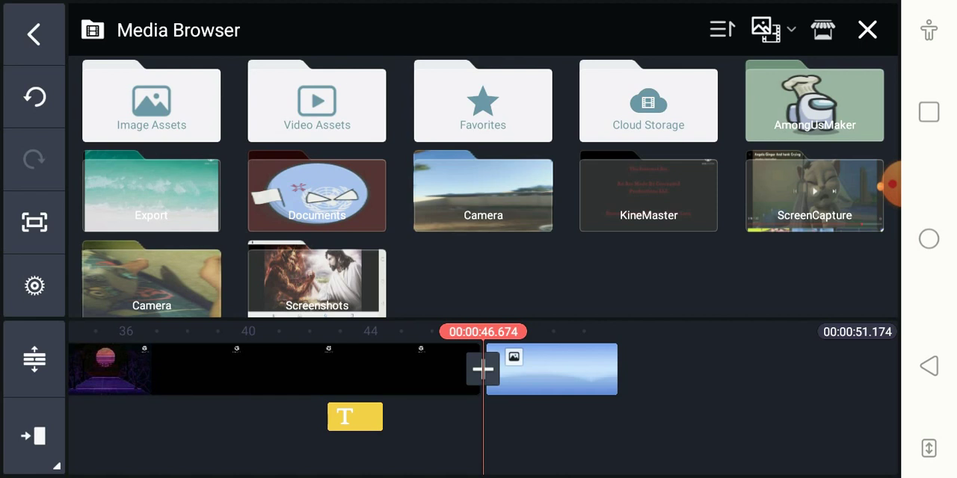
pyautogui.click(317, 278)
pyautogui.scroll(-5, 483, 187)
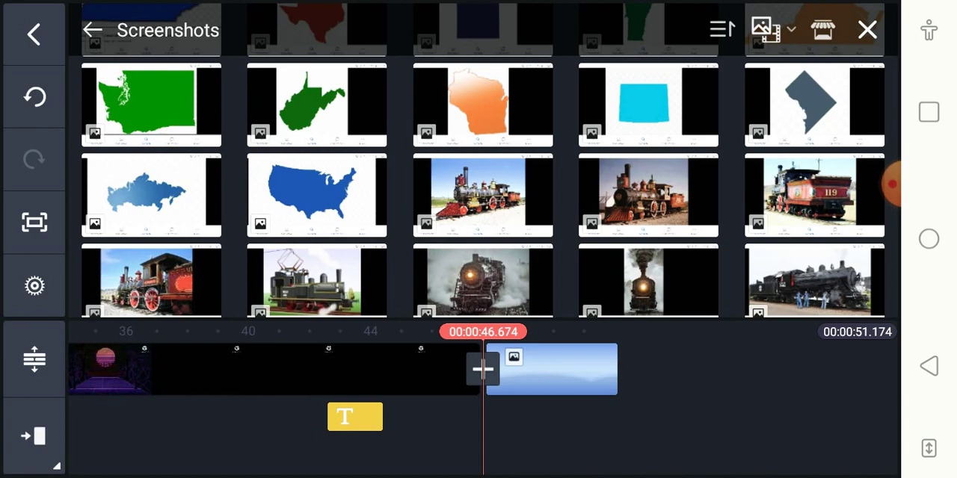
pyautogui.scroll(-5, 483, 187)
pyautogui.scroll(-5, 483, 187)
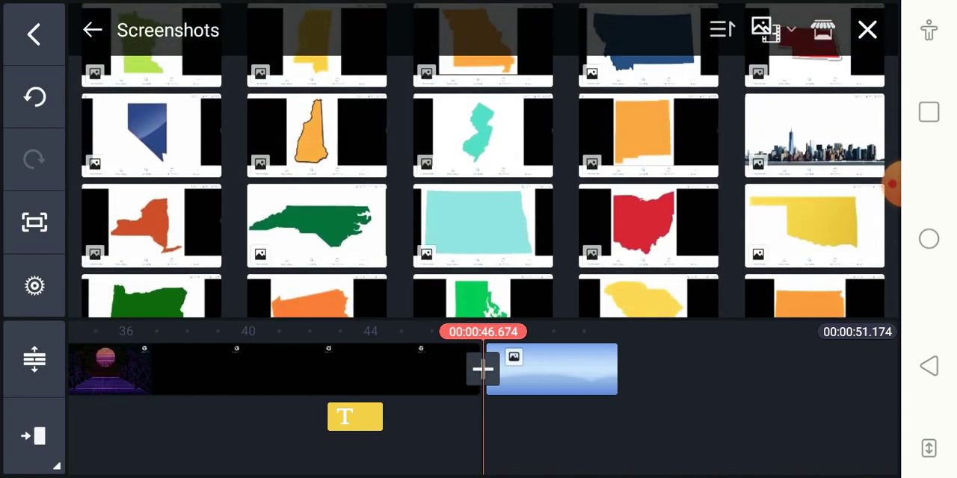
pyautogui.scroll(2, 483, 187)
# Step: Add the skyline layer with contrast and saturation at +100, brightness and temperature at 0
pyautogui.click(814, 147)
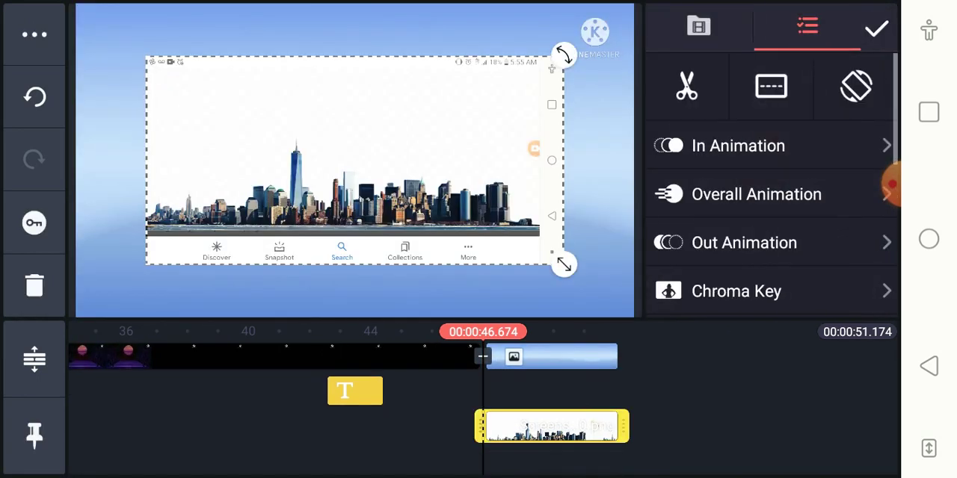
pyautogui.scroll(-4, 770, 217)
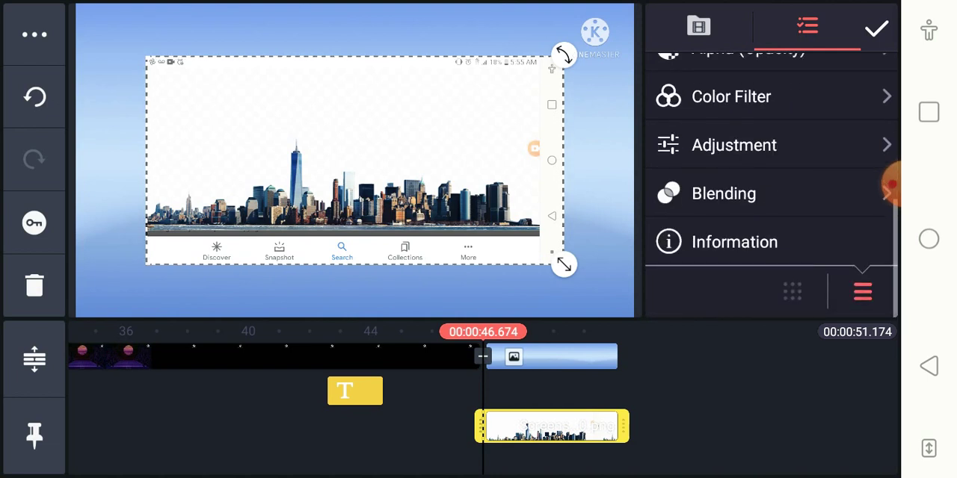
pyautogui.click(733, 145)
pyautogui.moveTo(772, 171); pyautogui.dragTo(872, 171)
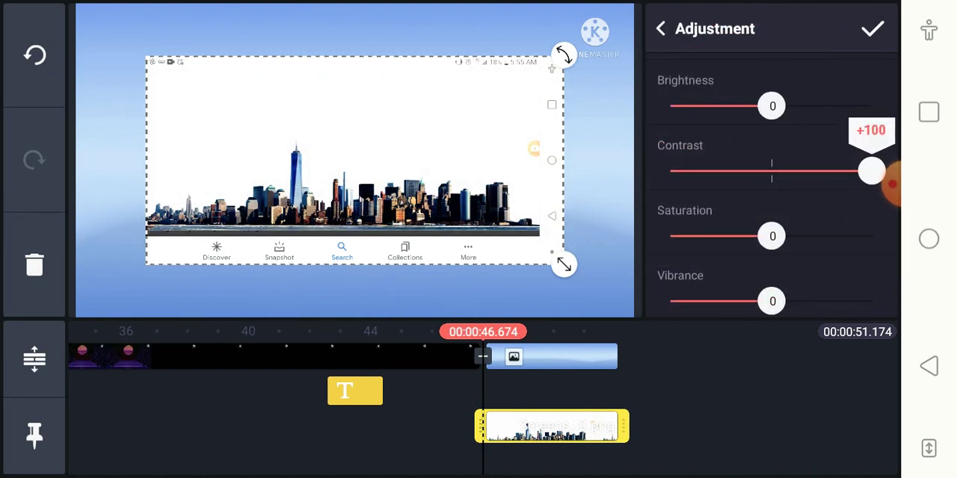
pyautogui.moveTo(772, 237); pyautogui.dragTo(872, 237)
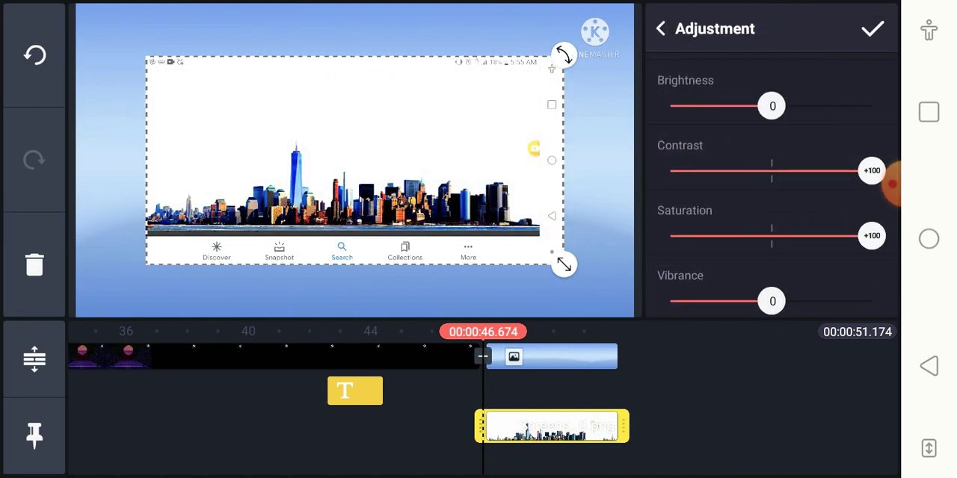
pyautogui.moveTo(772, 106)
pyautogui.mouseDown()
pyautogui.moveTo(670, 106)
pyautogui.moveTo(772, 106)
pyautogui.mouseUp()
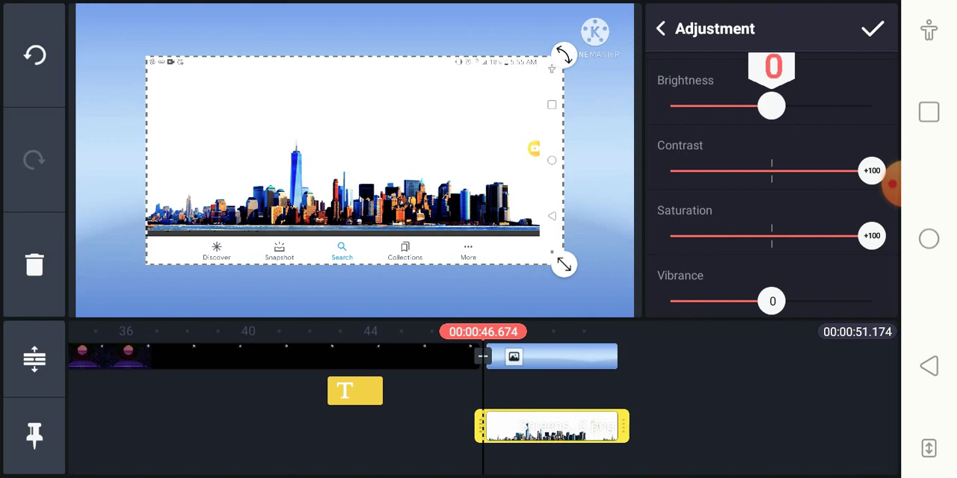
pyautogui.scroll(-2, 770, 224)
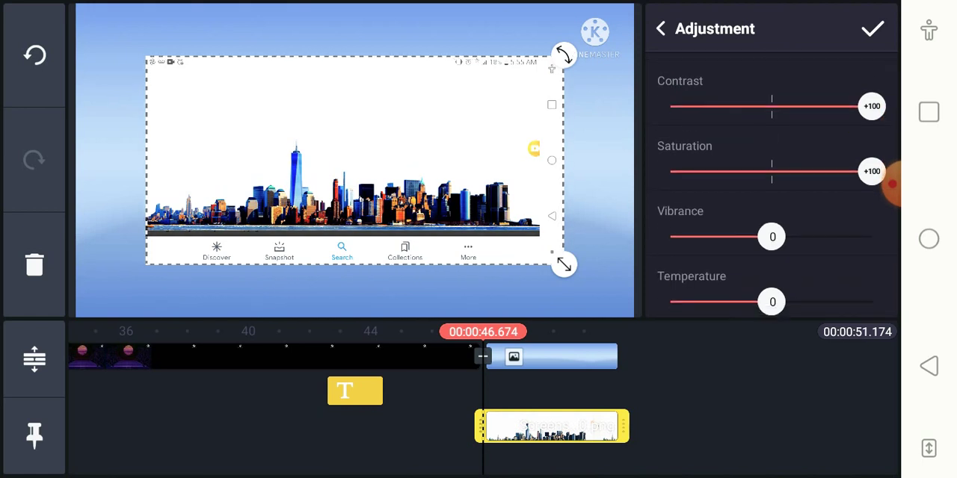
pyautogui.moveTo(772, 302)
pyautogui.mouseDown()
pyautogui.moveTo(872, 302)
pyautogui.moveTo(671, 302)
pyautogui.moveTo(872, 302)
pyautogui.moveTo(772, 302)
pyautogui.mouseUp()
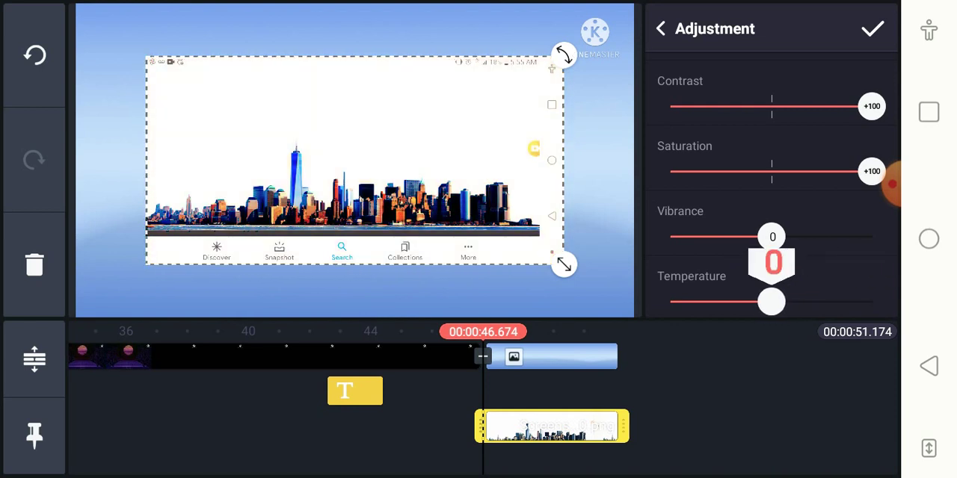
pyautogui.click(872, 29)
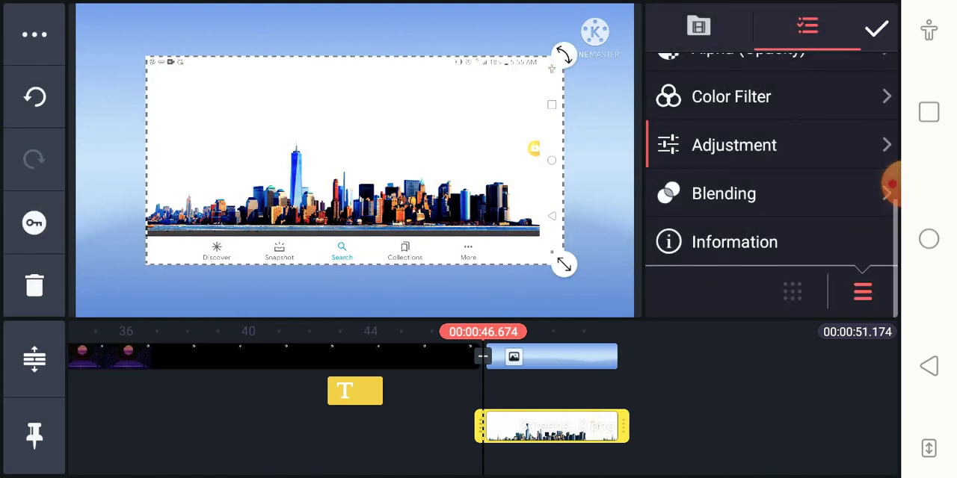
pyautogui.scroll(4, 770, 187)
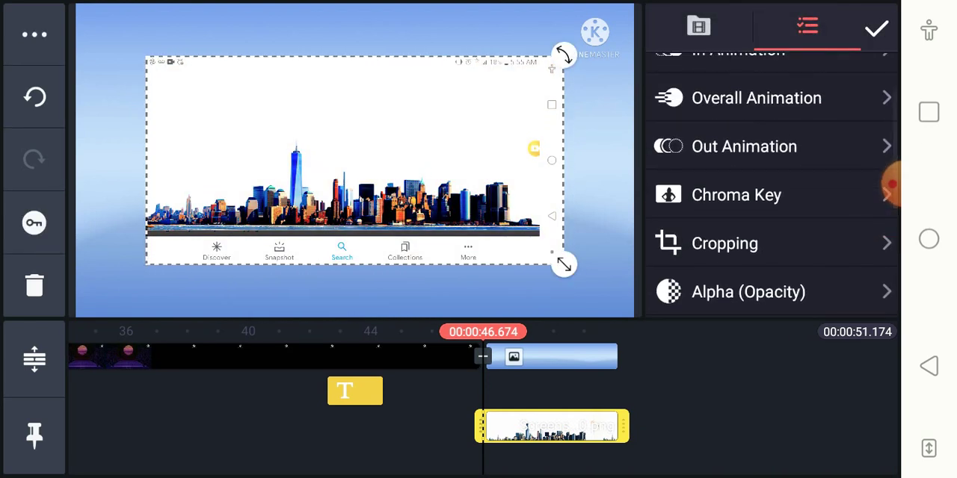
# Step: Enable the skyline's chroma key with white #FFFFFF as the key colour
pyautogui.click(736, 195)
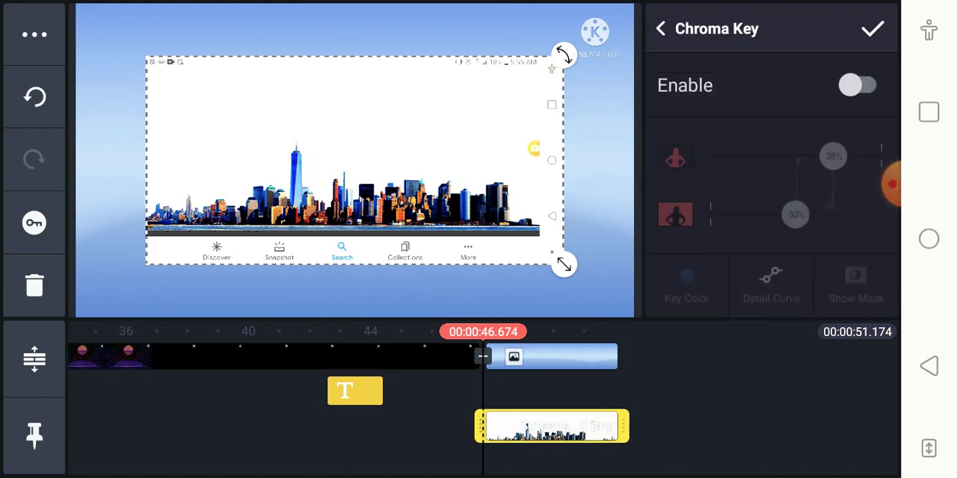
pyautogui.click(666, 284)
pyautogui.click(388, 270)
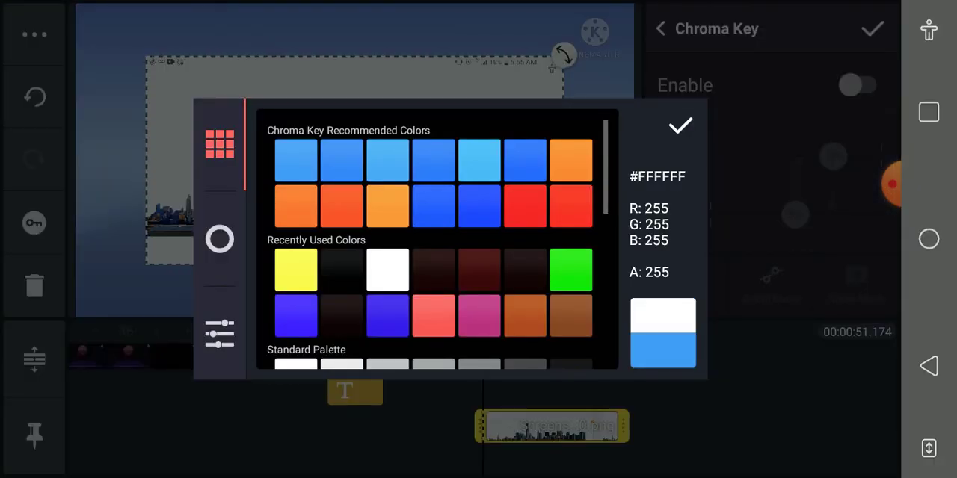
pyautogui.click(679, 127)
pyautogui.click(857, 85)
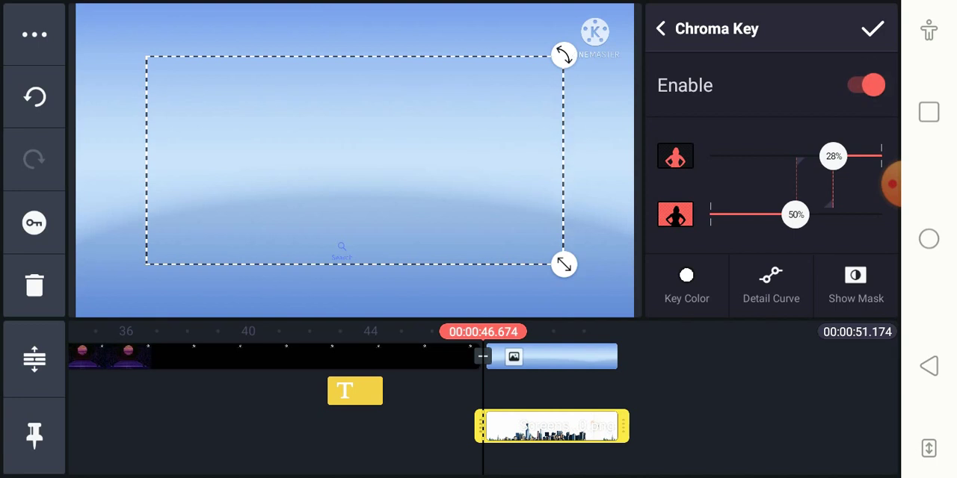
# Step: Lower the chroma key threshold sliders until the buildings are fully visible
pyautogui.moveTo(796, 156); pyautogui.dragTo(756, 156)
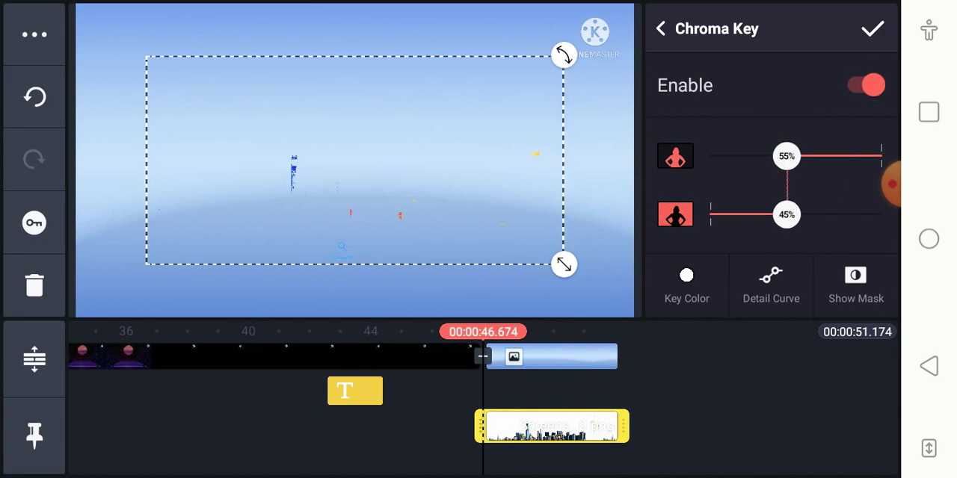
pyautogui.moveTo(755, 215); pyautogui.dragTo(732, 215)
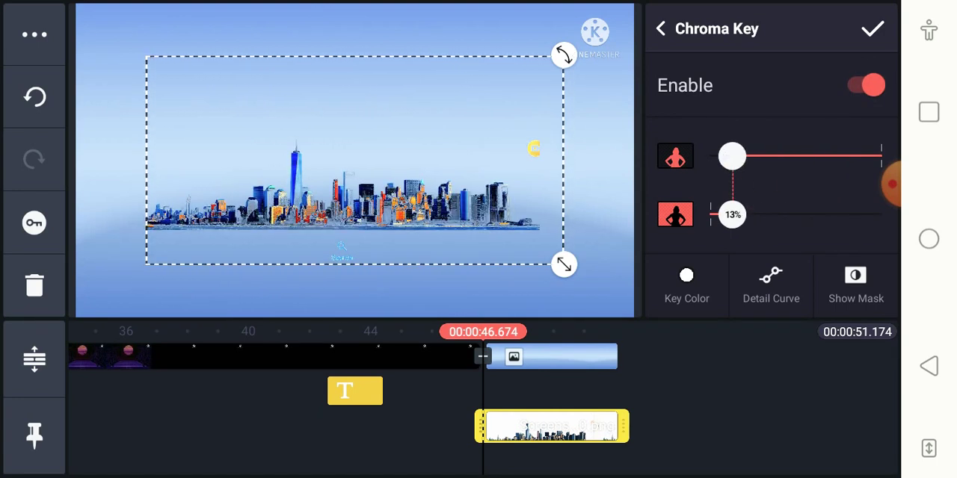
pyautogui.click(660, 28)
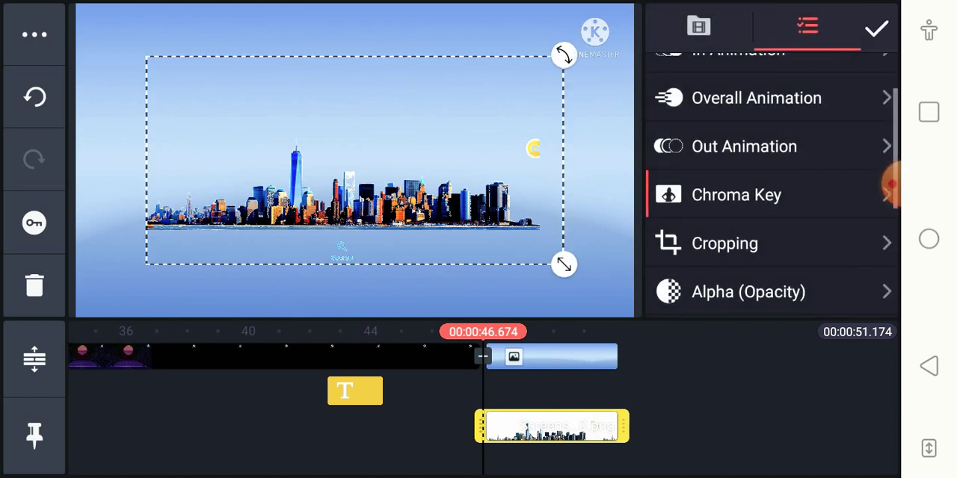
pyautogui.click(724, 243)
# Step: Crop the skyline layer tighter from the bottom-right corner
pyautogui.moveTo(558, 263); pyautogui.dragTo(523, 240)
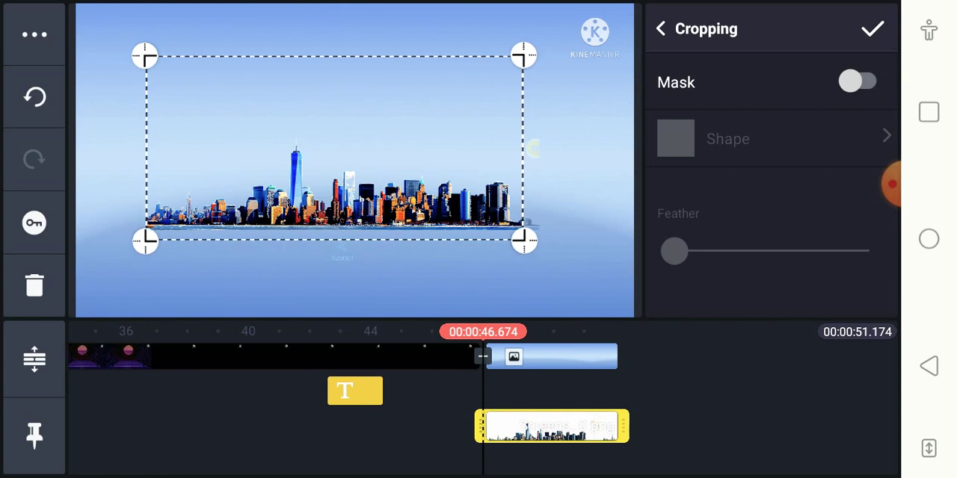
pyautogui.moveTo(336, 187); pyautogui.dragTo(334, 187)
pyautogui.moveTo(523, 240); pyautogui.dragTo(529, 235)
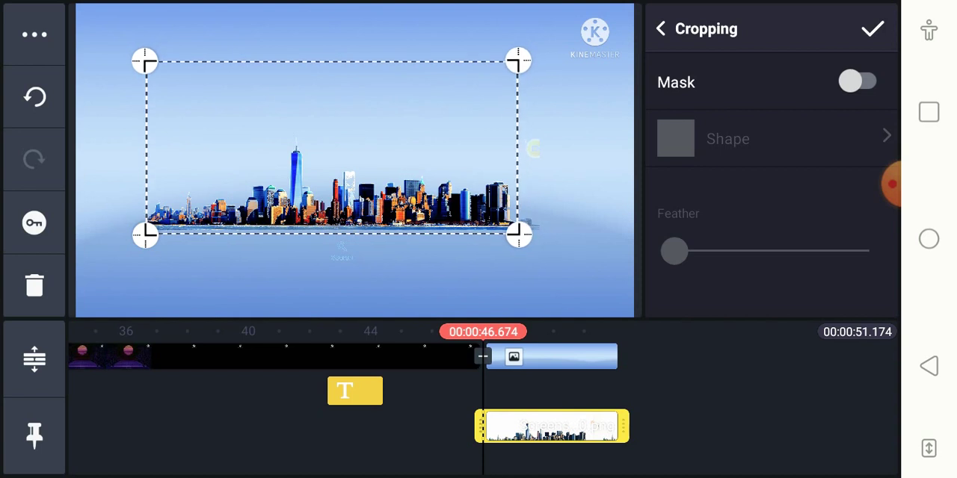
pyautogui.click(872, 29)
# Step: Enlarge the skyline to span the frame width and nudge it into place
pyautogui.moveTo(518, 235); pyautogui.dragTo(606, 311)
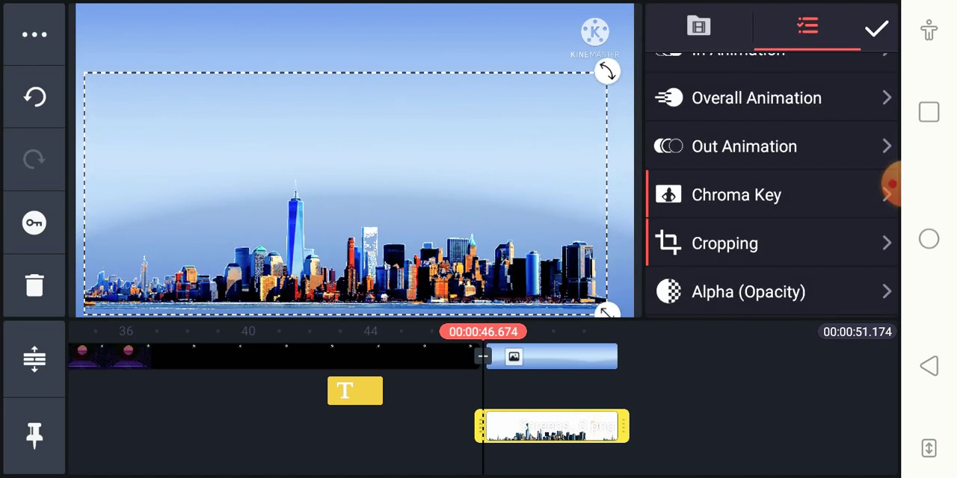
pyautogui.moveTo(605, 311); pyautogui.dragTo(624, 318)
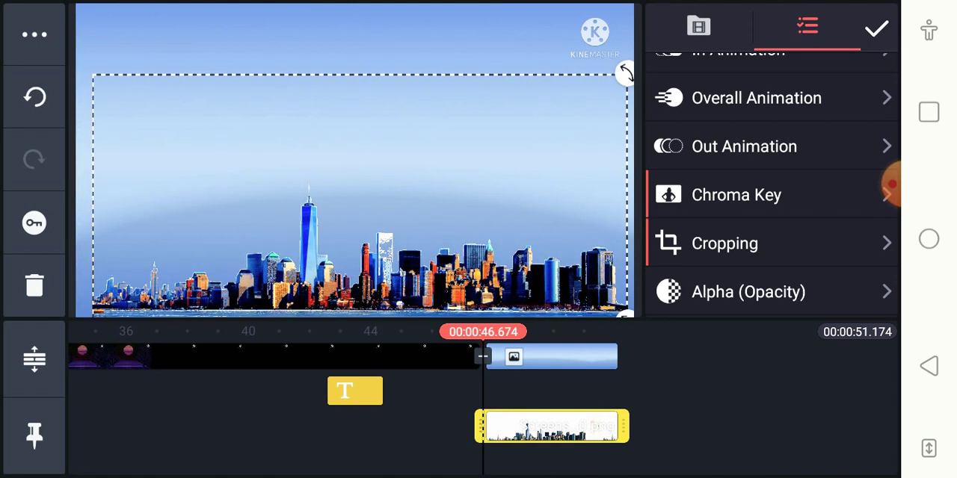
pyautogui.click(876, 28)
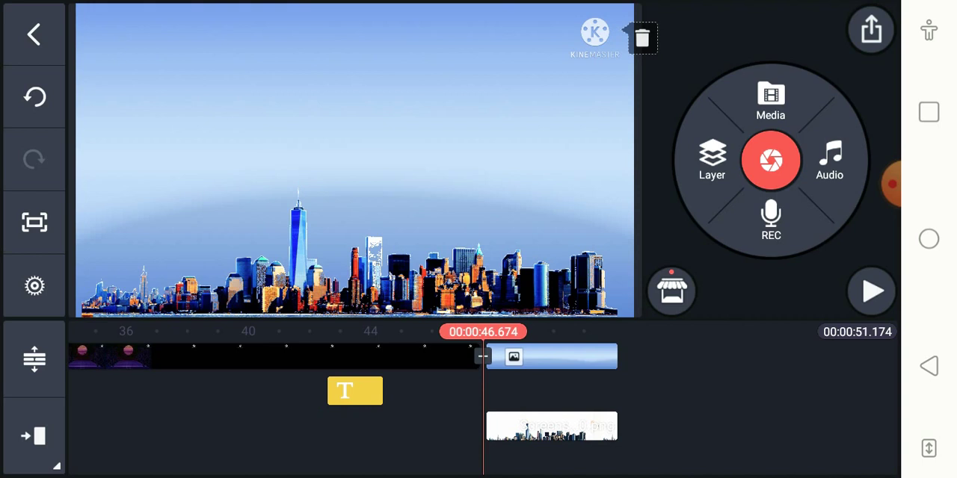
pyautogui.click(552, 427)
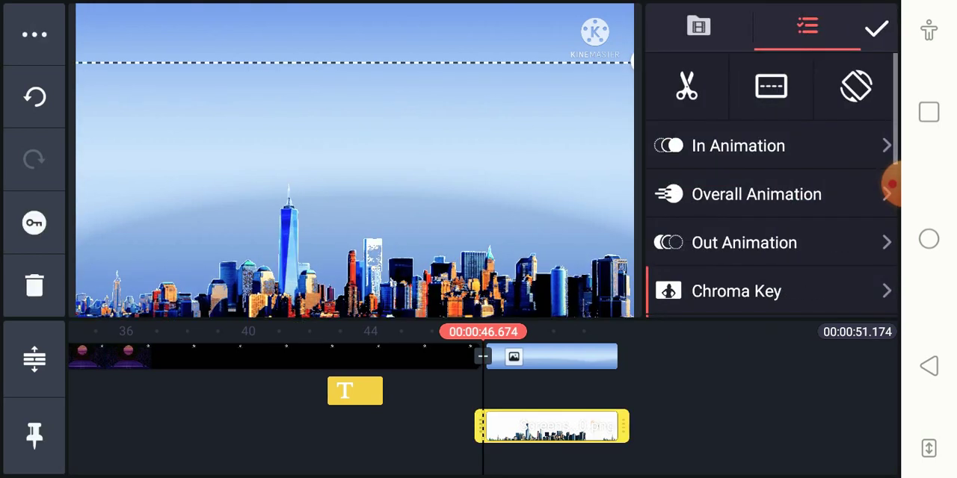
pyautogui.moveTo(355, 224); pyautogui.dragTo(355, 216)
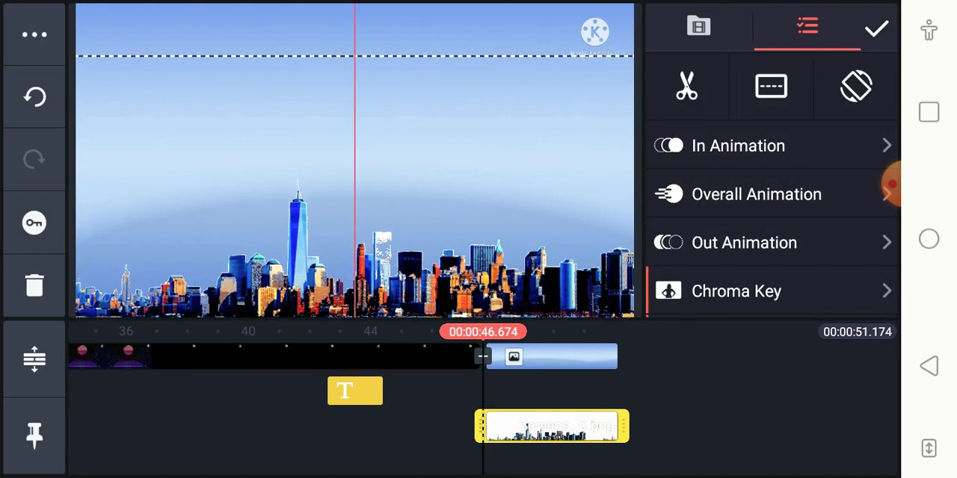
pyautogui.click(876, 29)
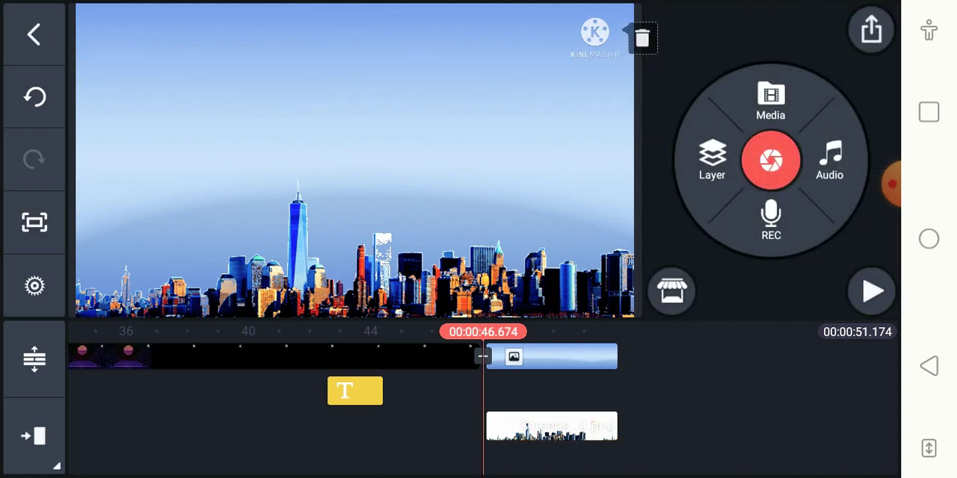
# Step: Open the audio library and look through sound effects before returning to Music
pyautogui.click(712, 158)
pyautogui.click(830, 160)
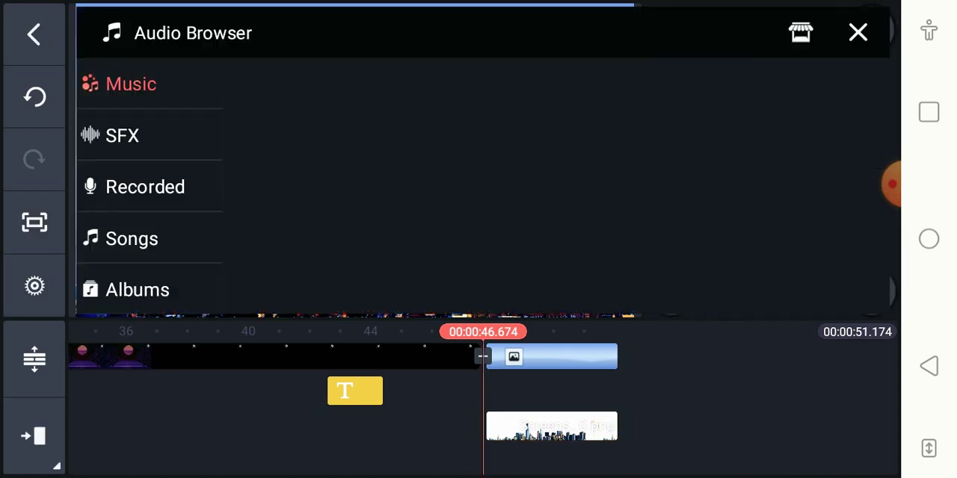
pyautogui.click(115, 134)
pyautogui.click(307, 83)
pyautogui.click(124, 82)
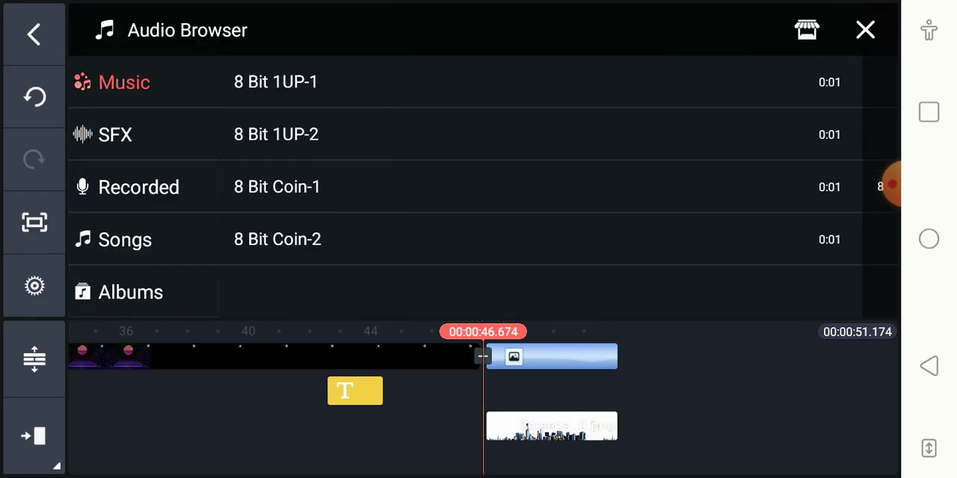
pyautogui.scroll(-5, 539, 187)
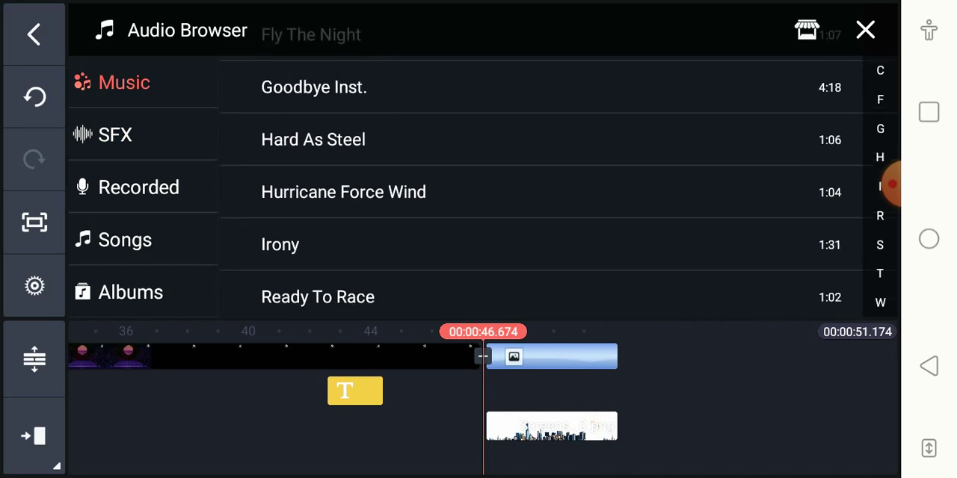
pyautogui.scroll(-5, 538, 187)
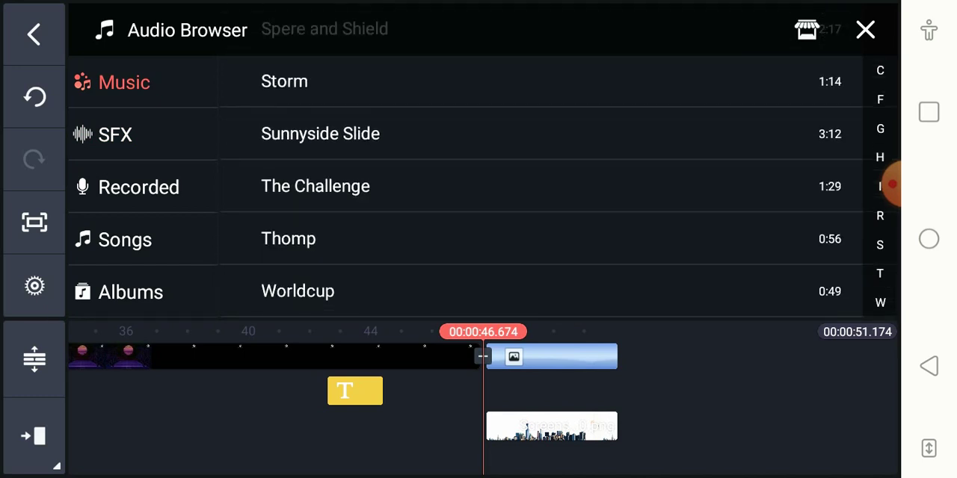
# Step: Preview and add the Thomp track, close the library, and play the project
pyautogui.click(288, 239)
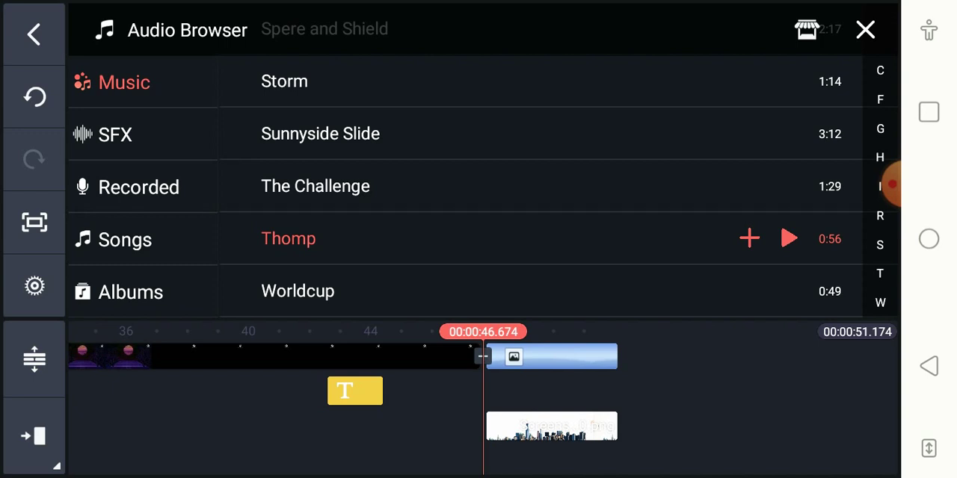
pyautogui.click(890, 184)
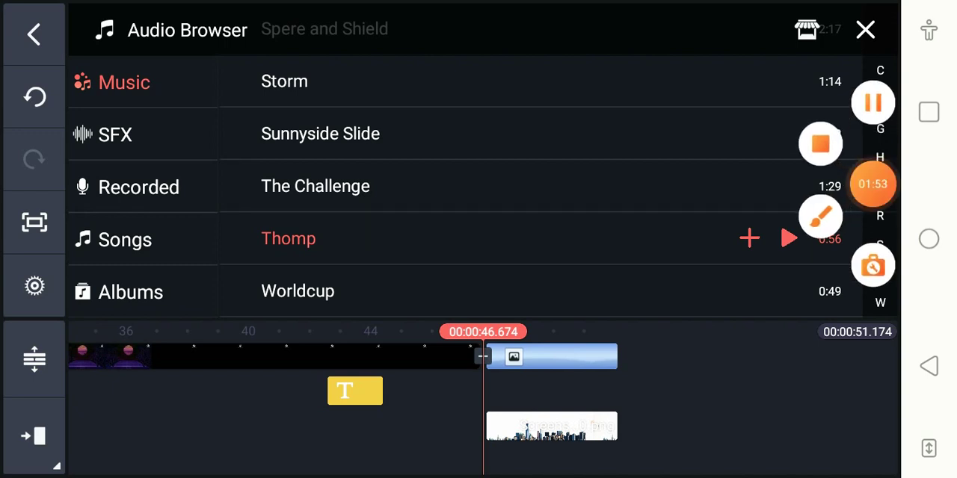
pyautogui.click(748, 239)
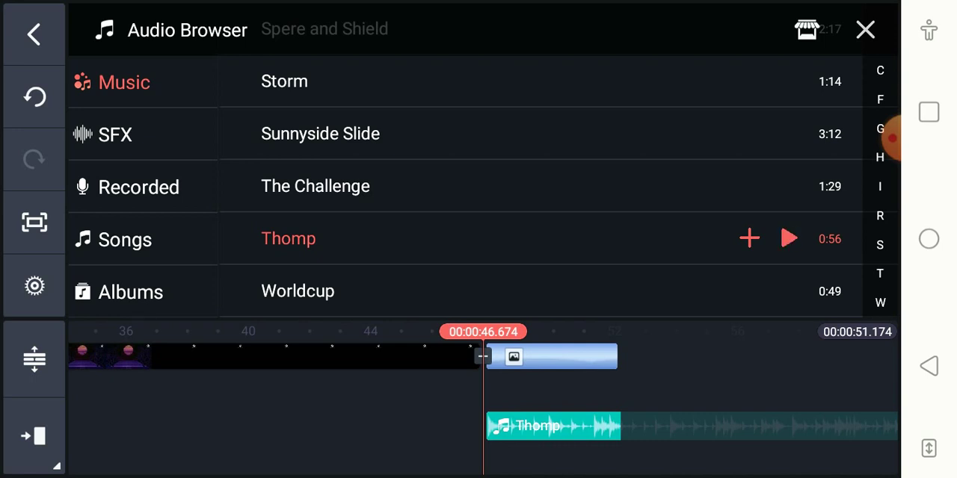
pyautogui.click(865, 29)
pyautogui.click(872, 290)
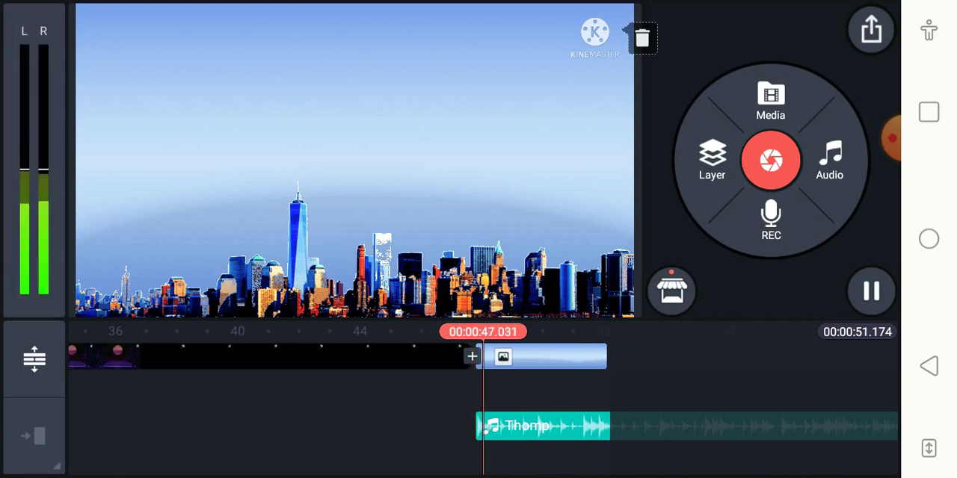
# Step: Trim the sky image clip and the skyline layer to both end at 49.523 seconds
pyautogui.click(546, 357)
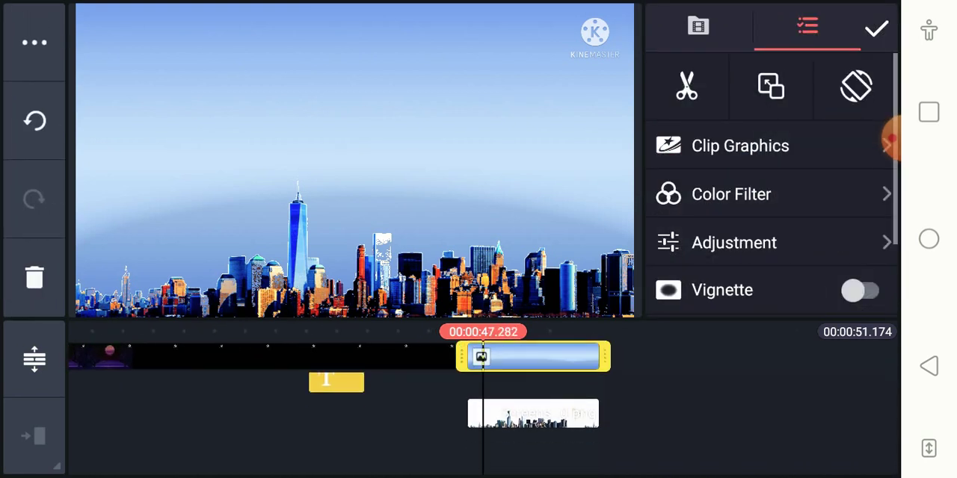
pyautogui.moveTo(604, 357); pyautogui.dragTo(554, 356)
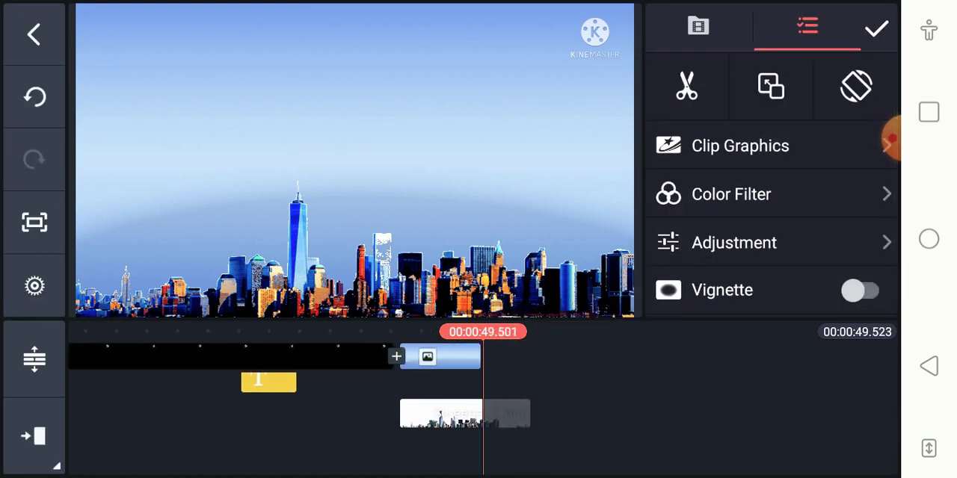
pyautogui.click(464, 414)
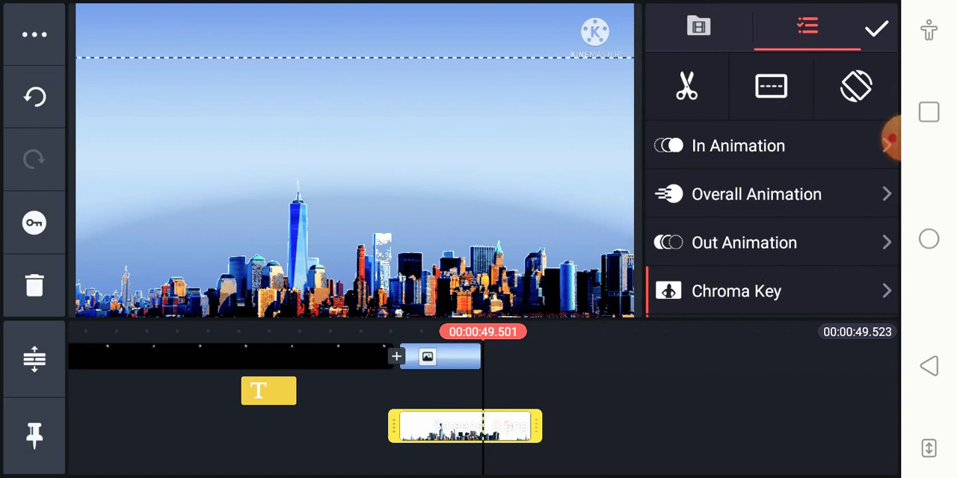
pyautogui.moveTo(535, 426); pyautogui.dragTo(488, 426)
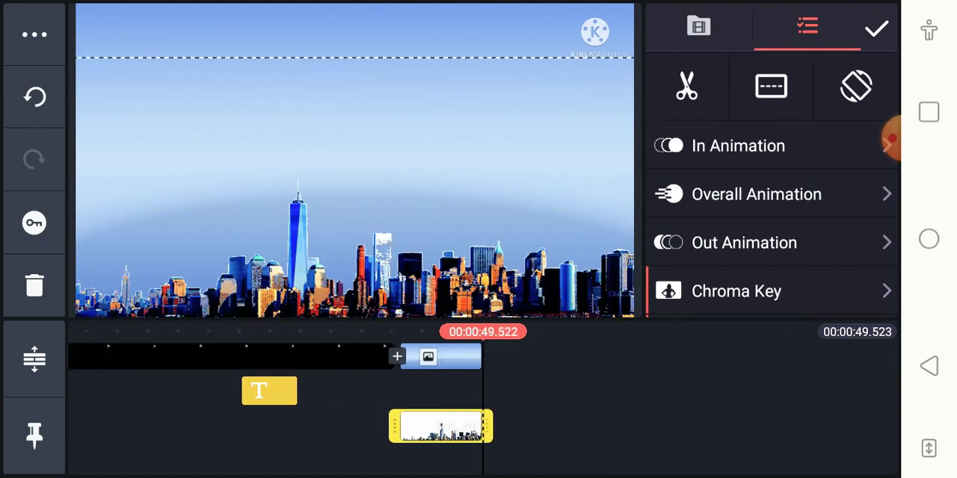
pyautogui.click(876, 28)
pyautogui.click(765, 94)
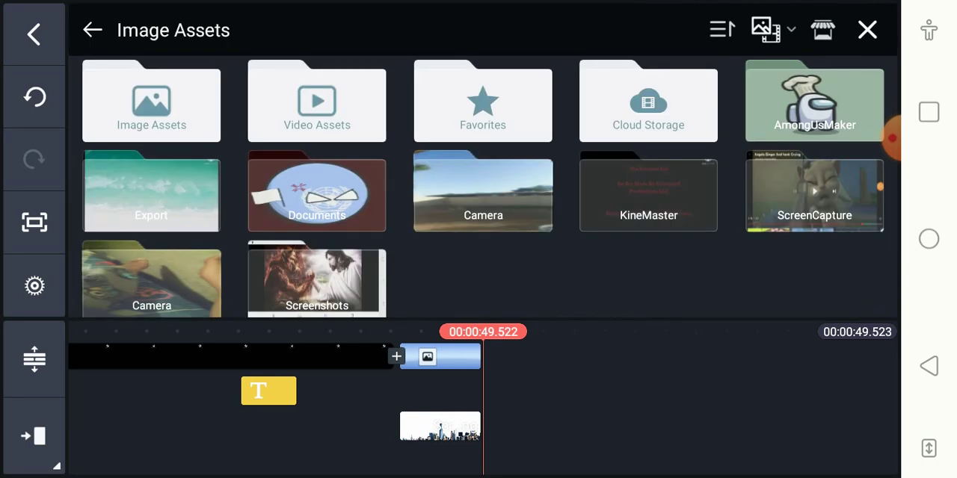
# Step: Add the grass bokeh image from Image Assets as a clip after the sky clip
pyautogui.click(151, 101)
pyautogui.scroll(-5, 483, 187)
pyautogui.scroll(-3, 483, 187)
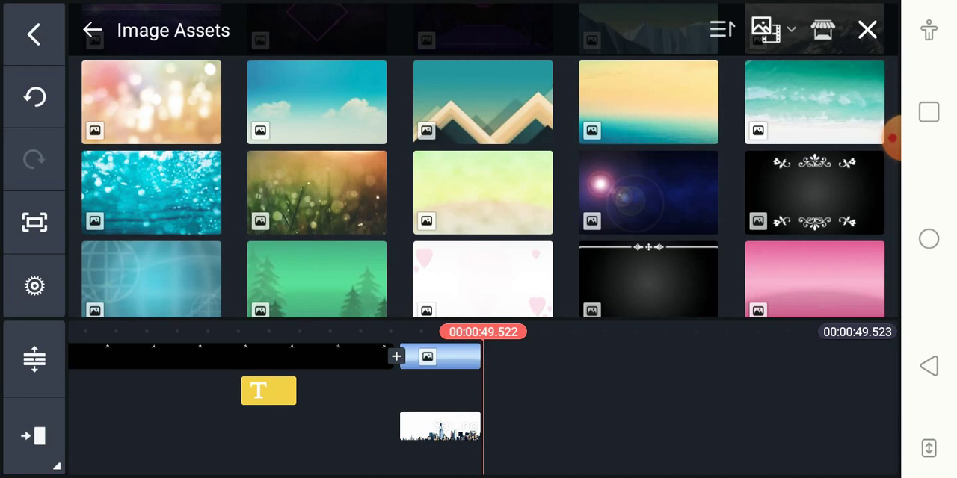
pyautogui.click(317, 192)
pyautogui.click(867, 30)
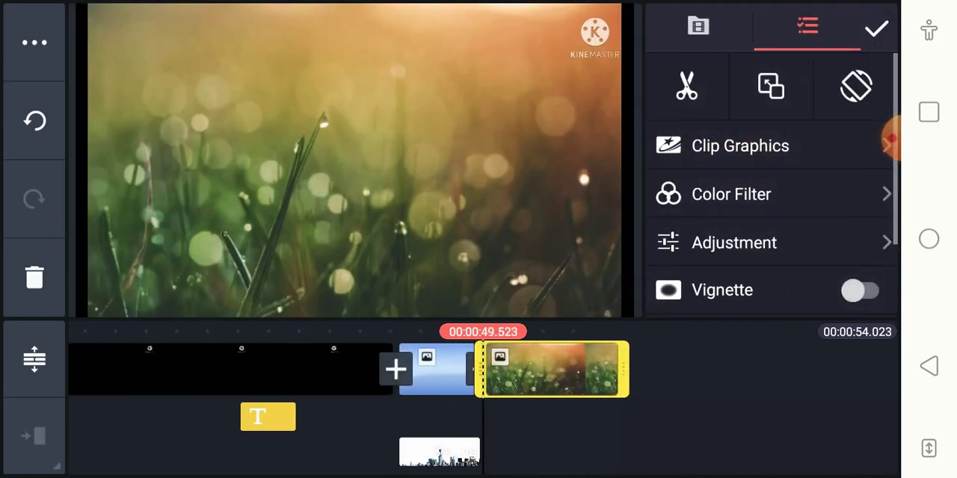
pyautogui.click(877, 30)
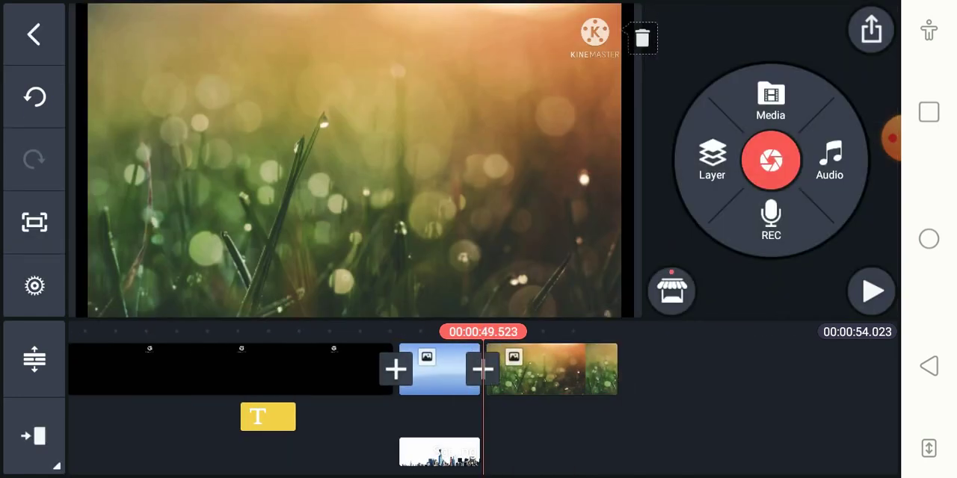
# Step: Browse the Screenshots folder for a new image layer, then close it without choosing
pyautogui.click(712, 160)
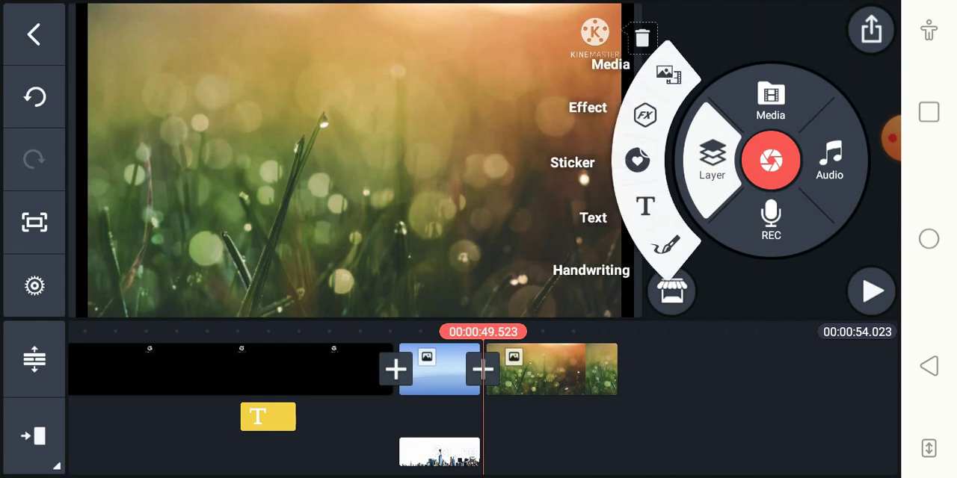
pyautogui.click(668, 73)
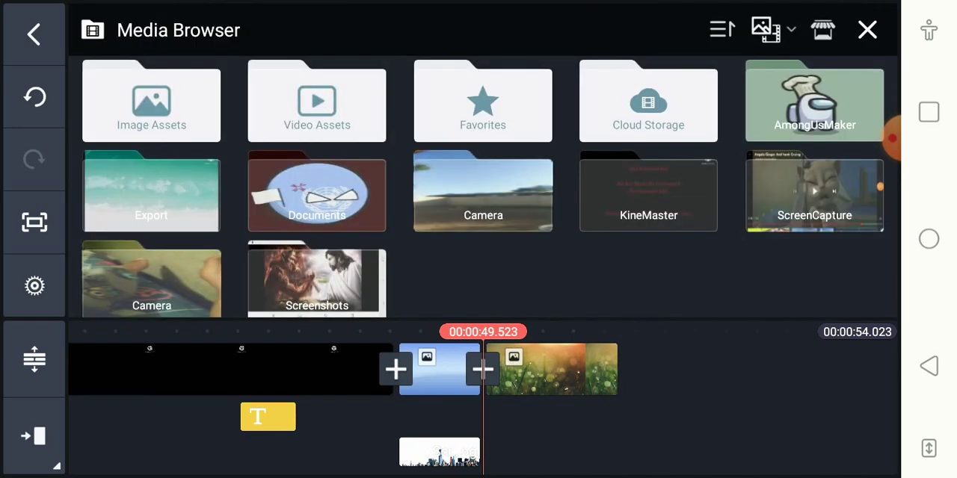
pyautogui.click(316, 280)
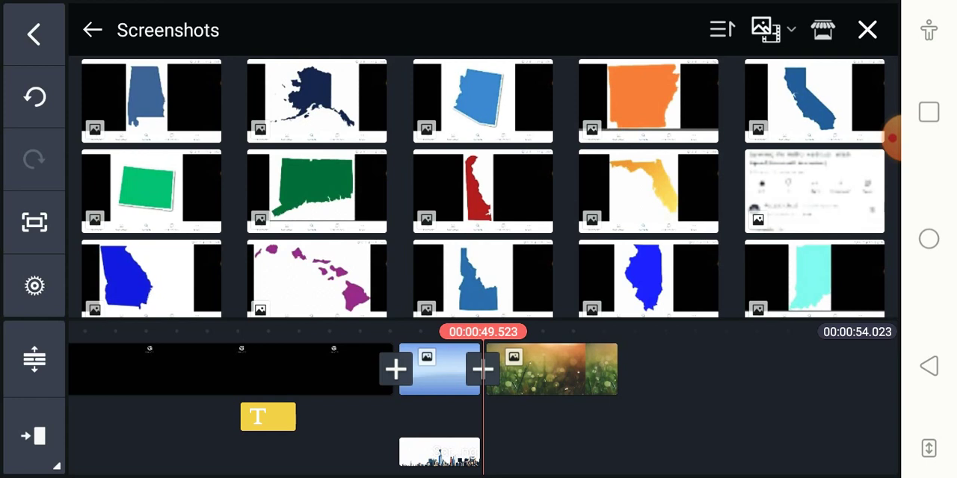
pyautogui.click(92, 30)
pyautogui.click(317, 281)
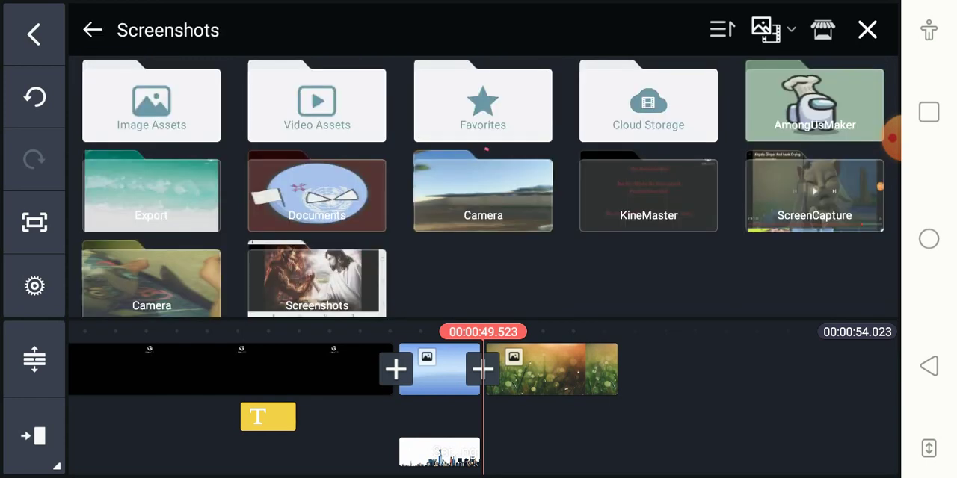
pyautogui.scroll(-5, 483, 187)
pyautogui.scroll(-3, 483, 187)
pyautogui.scroll(-1, 483, 187)
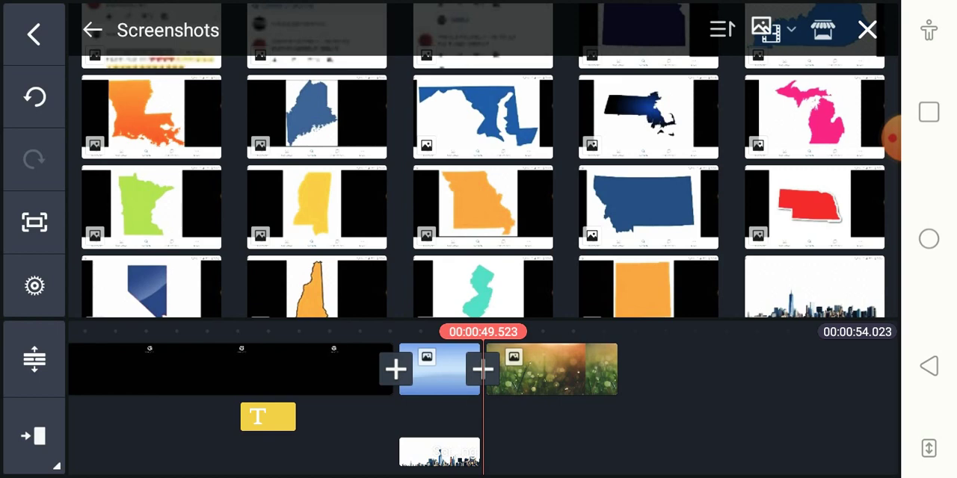
pyautogui.scroll(-3, 483, 187)
pyautogui.scroll(-3, 483, 186)
pyautogui.scroll(-1, 483, 187)
pyautogui.scroll(-1, 483, 187)
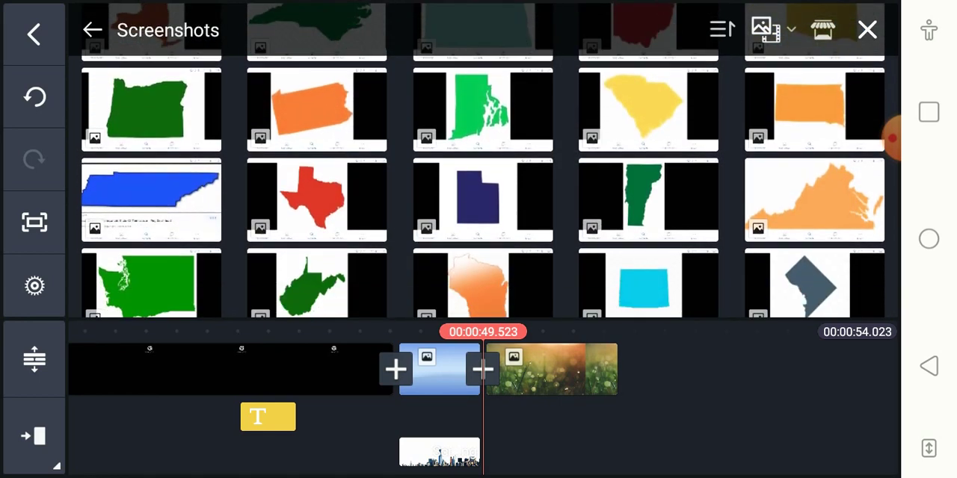
pyautogui.scroll(-3, 483, 187)
pyautogui.scroll(-2, 483, 187)
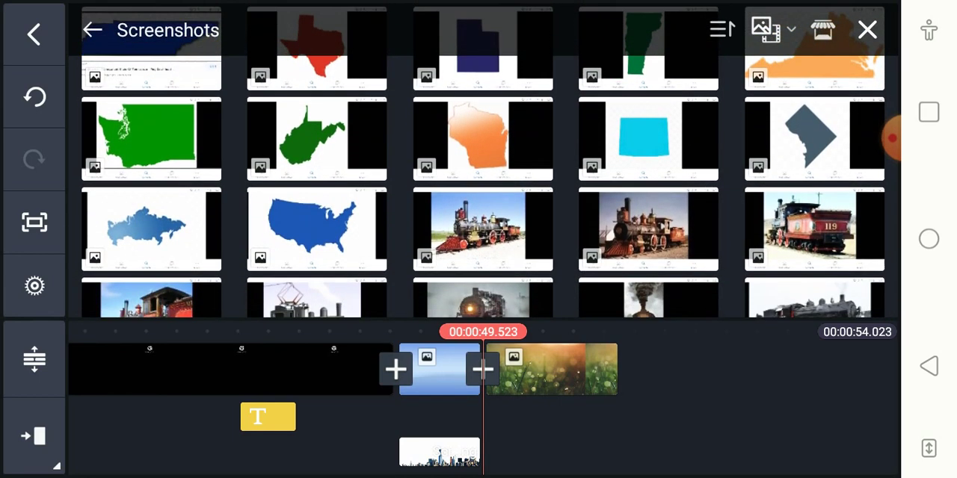
pyautogui.scroll(-3, 483, 187)
pyautogui.scroll(-2, 483, 187)
pyautogui.scroll(2, 482, 187)
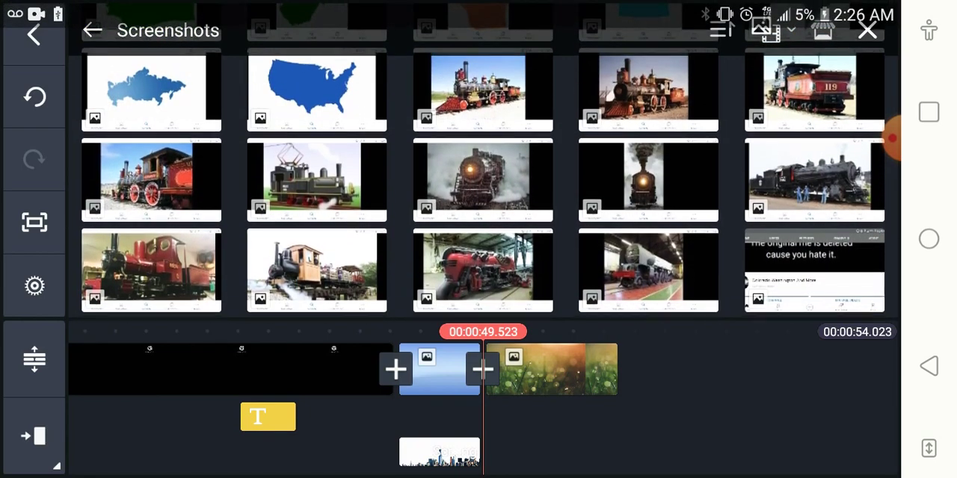
pyautogui.scroll(-2, 483, 186)
pyautogui.scroll(-1, 483, 187)
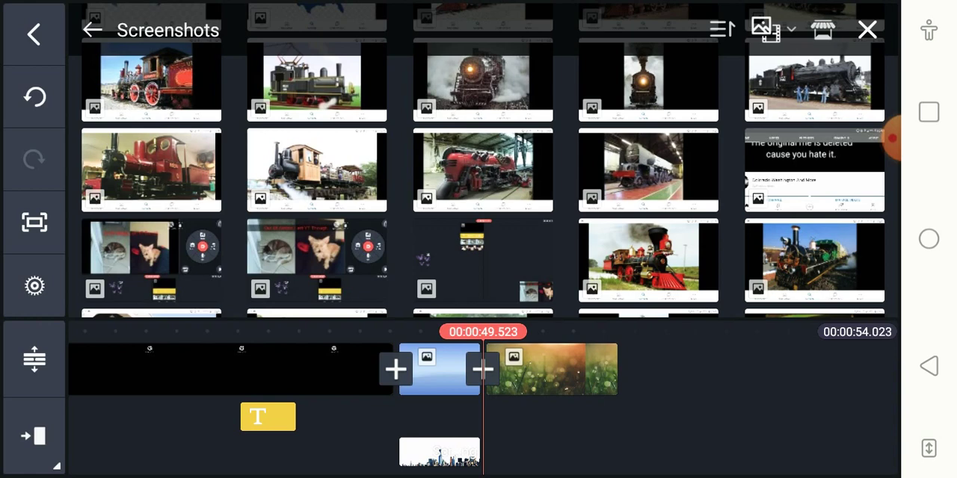
pyautogui.scroll(-10, 483, 161)
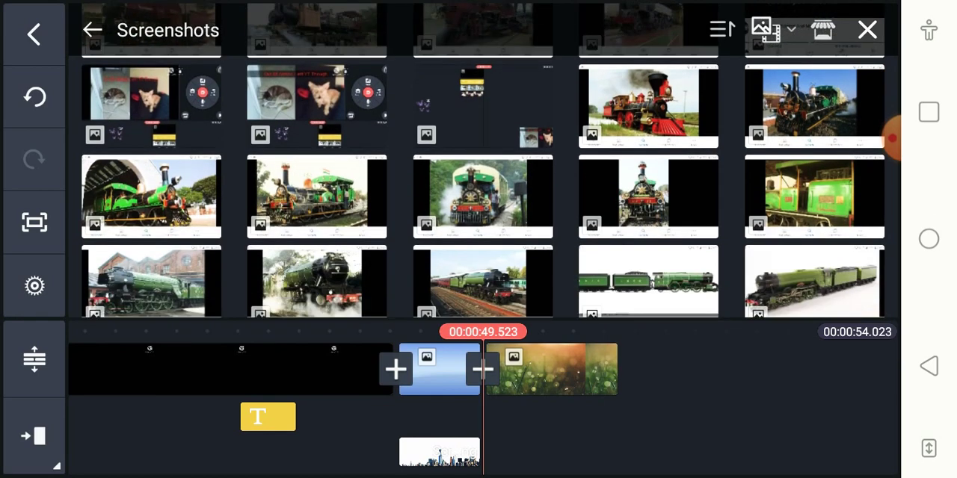
pyautogui.scroll(-1, 483, 161)
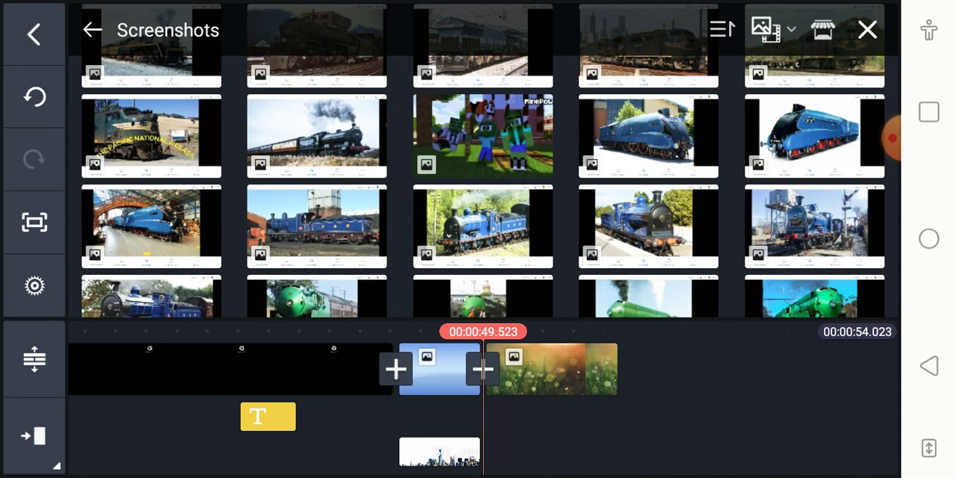
pyautogui.scroll(-5, 483, 161)
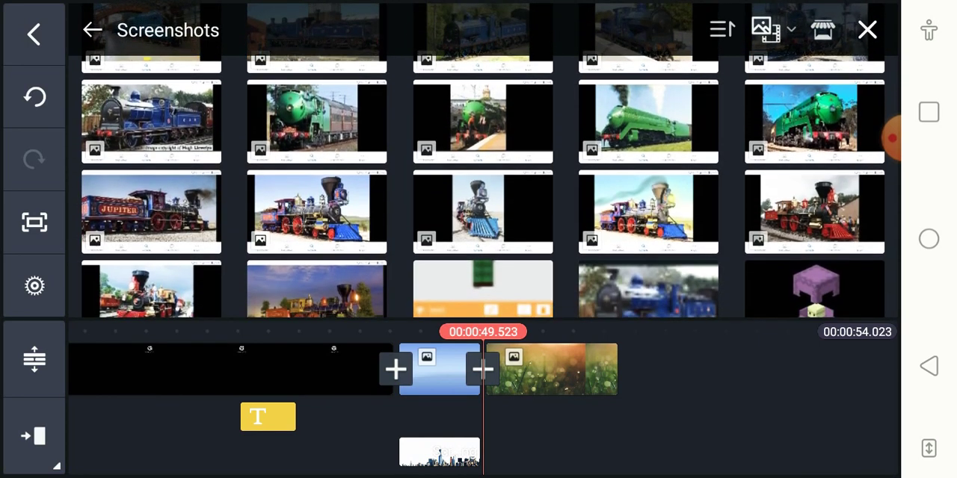
pyautogui.scroll(-4, 483, 161)
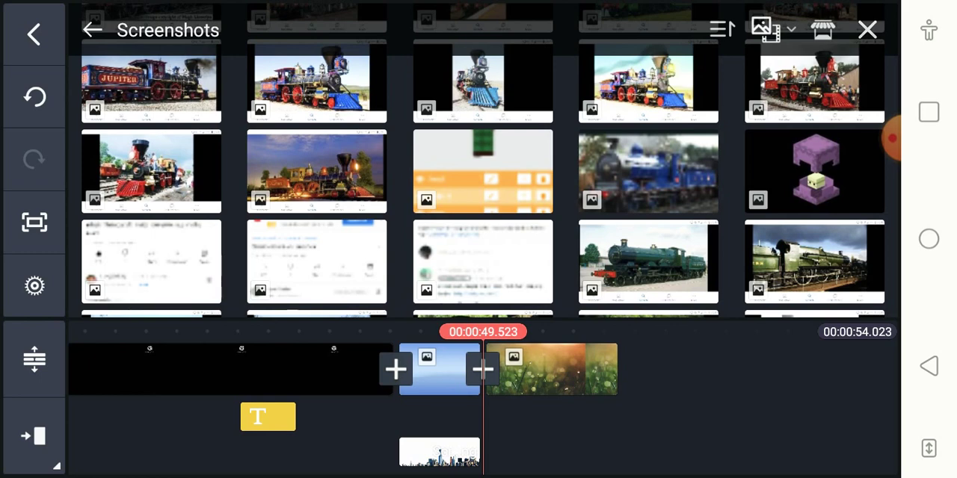
pyautogui.click(868, 30)
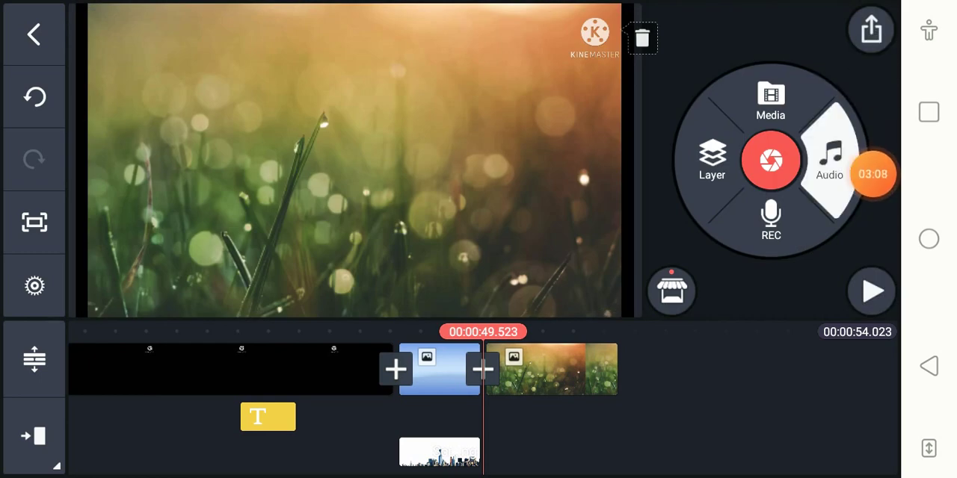
pyautogui.click(830, 161)
pyautogui.click(115, 134)
pyautogui.scroll(-5, 322, 180)
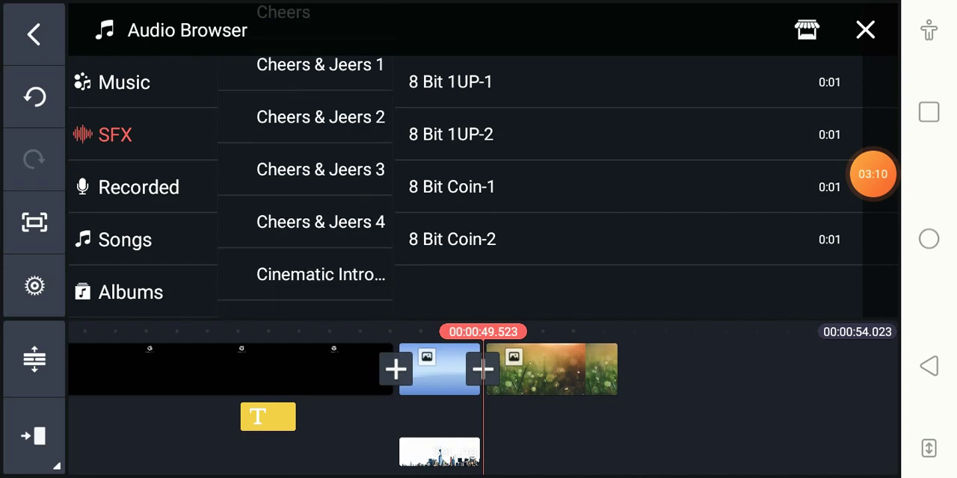
pyautogui.scroll(-5, 322, 179)
pyautogui.scroll(-5, 321, 179)
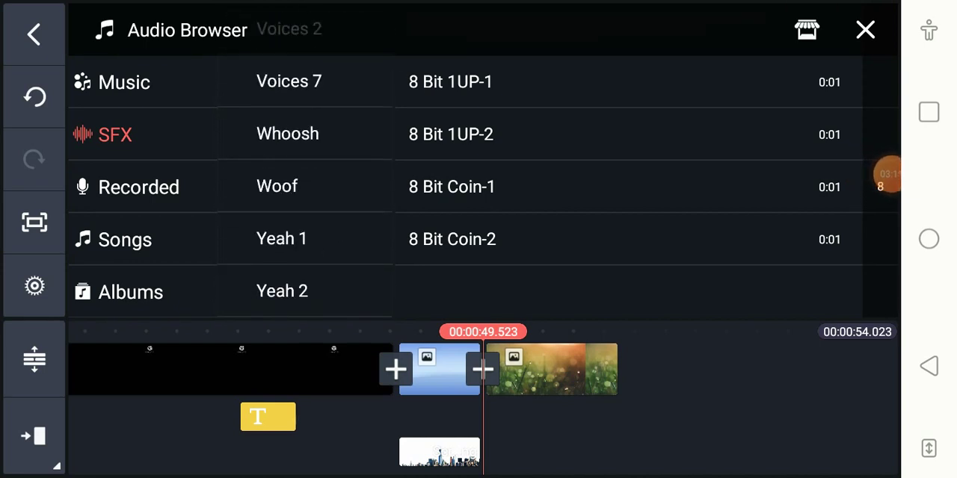
pyautogui.scroll(3, 321, 179)
pyautogui.scroll(3, 322, 179)
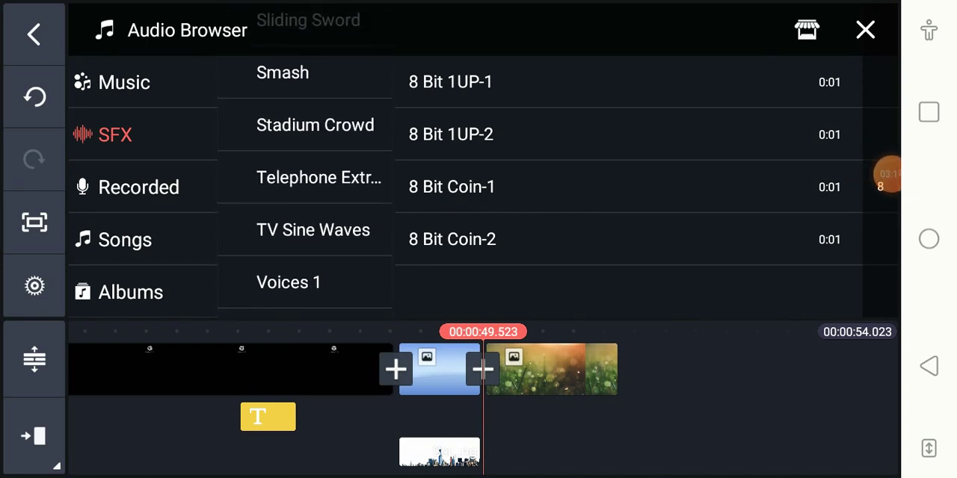
pyautogui.scroll(1, 322, 180)
pyautogui.scroll(2, 322, 179)
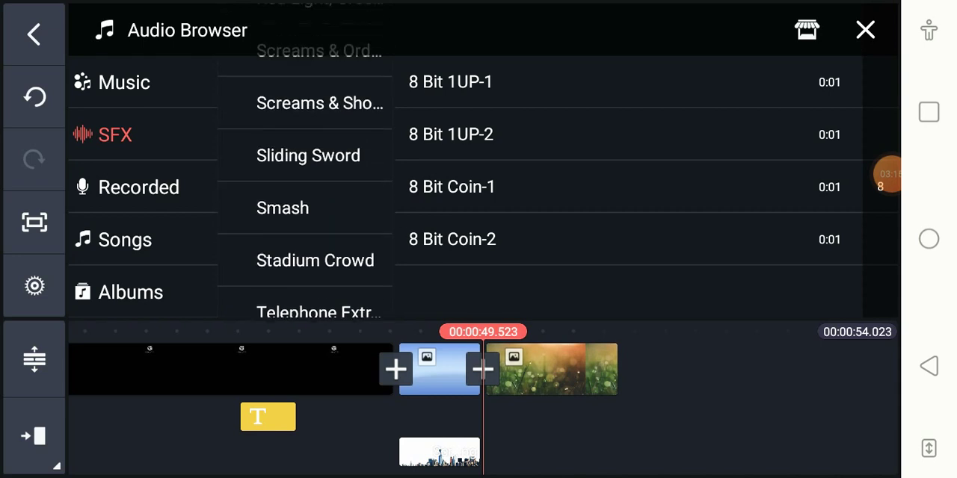
pyautogui.scroll(-1, 322, 179)
pyautogui.scroll(-2, 321, 180)
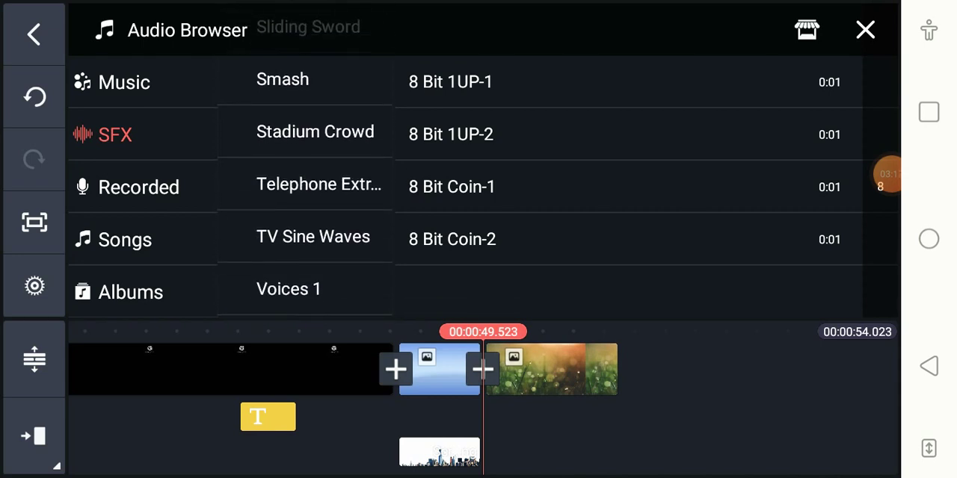
pyautogui.scroll(-1, 321, 180)
pyautogui.scroll(2, 321, 172)
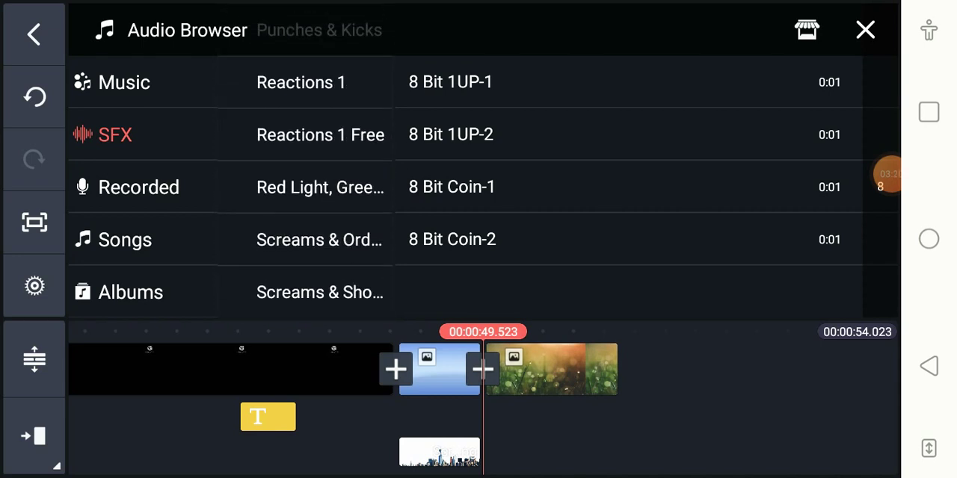
pyautogui.scroll(-1, 322, 172)
pyautogui.scroll(-1, 322, 172)
pyautogui.scroll(-1, 321, 172)
pyautogui.scroll(-1, 322, 172)
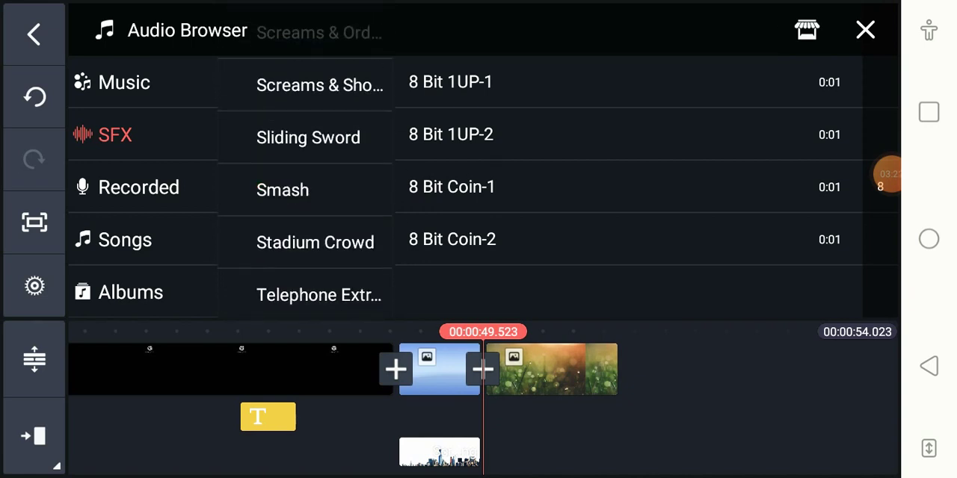
pyautogui.scroll(1, 322, 172)
pyautogui.scroll(1, 322, 172)
pyautogui.scroll(-2, 321, 172)
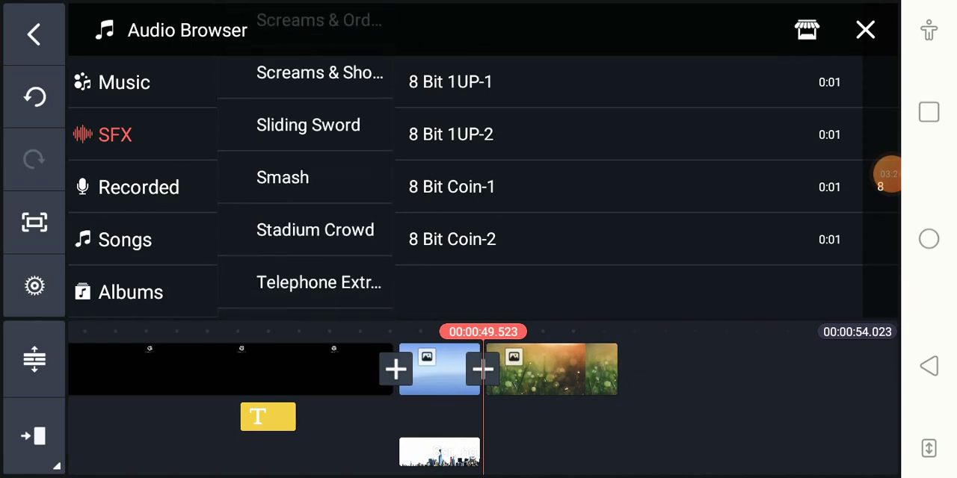
pyautogui.scroll(-2, 322, 172)
pyautogui.click(313, 263)
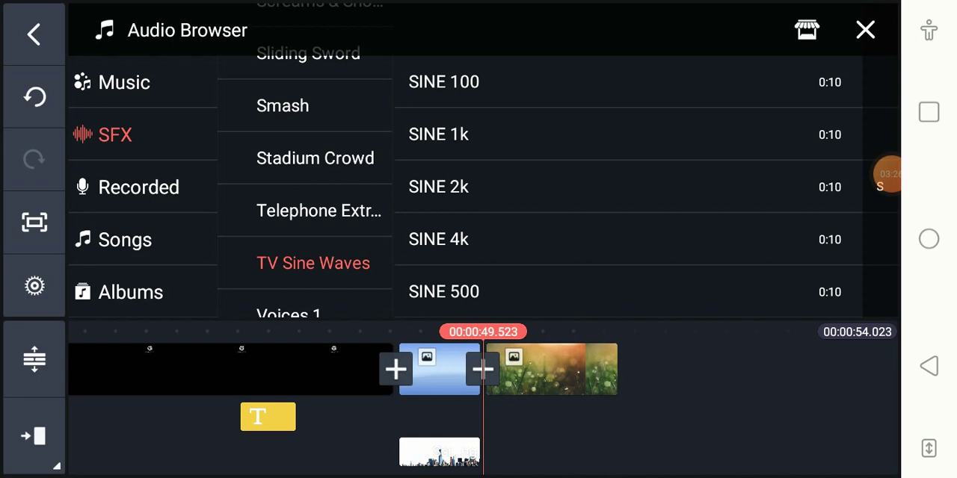
pyautogui.click(438, 133)
pyautogui.click(789, 135)
pyautogui.click(865, 30)
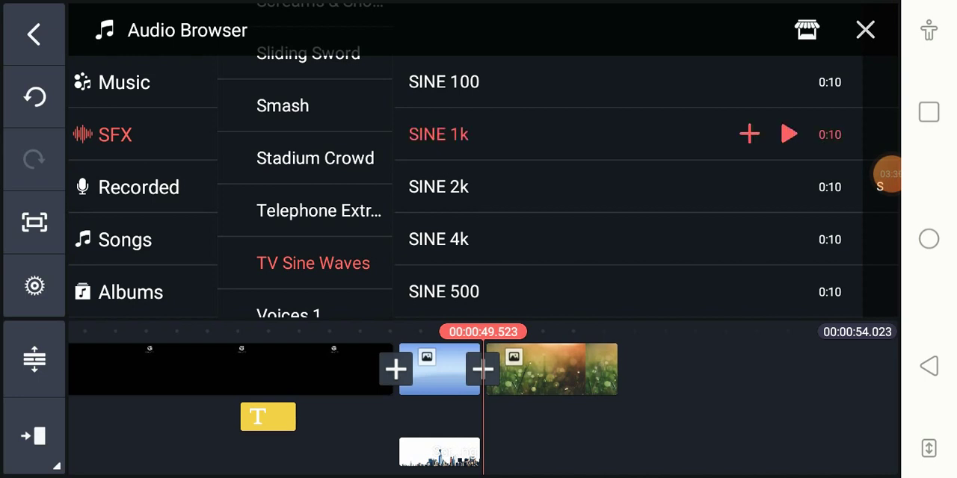
pyautogui.click(712, 160)
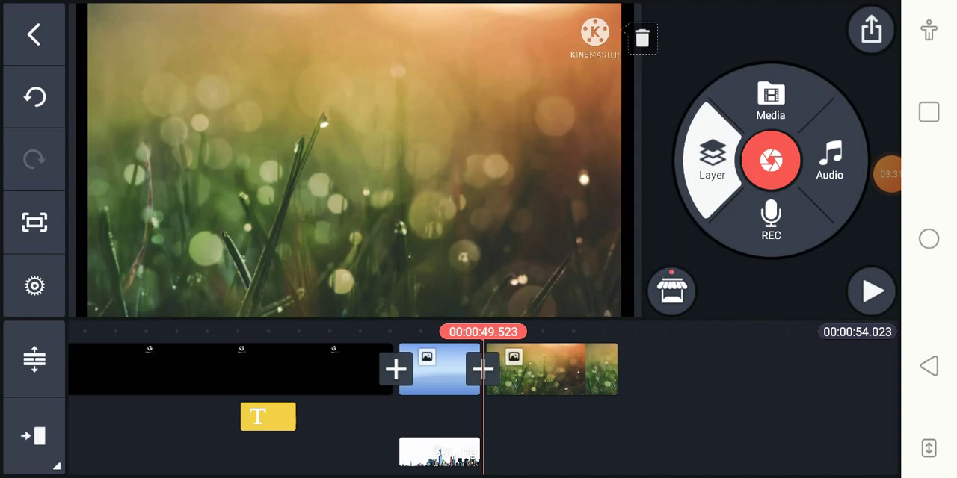
# Step: Start a media image layer and open the Screenshots folder of state maps
pyautogui.click(771, 103)
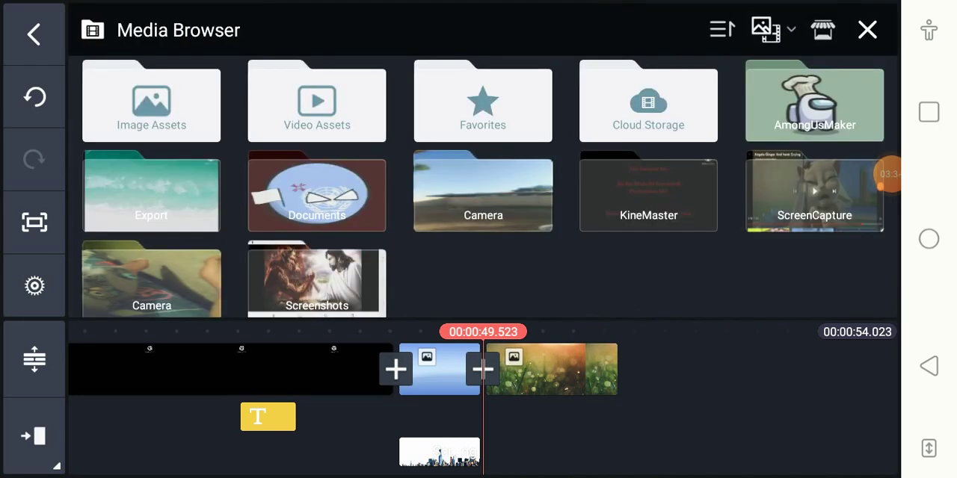
pyautogui.click(317, 279)
pyautogui.scroll(-5, 483, 187)
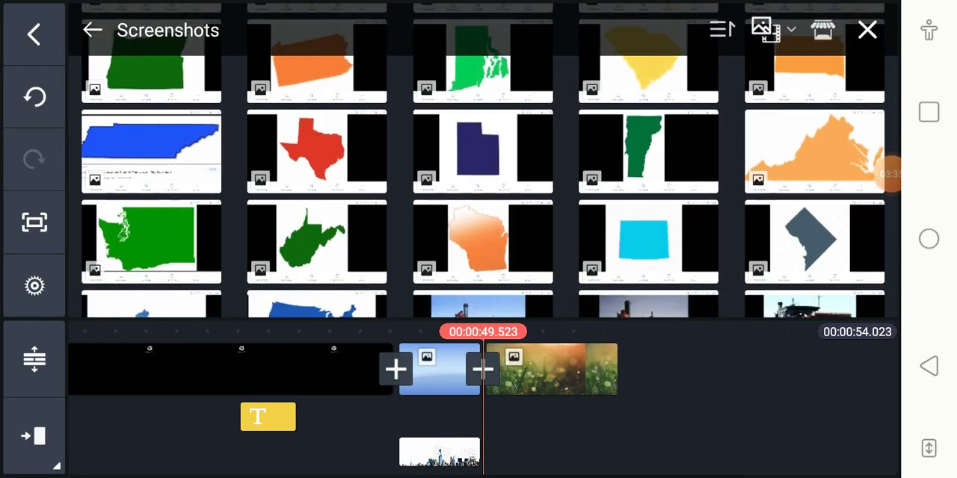
pyautogui.scroll(-5, 483, 187)
pyautogui.scroll(-5, 483, 187)
pyautogui.scroll(12, 483, 187)
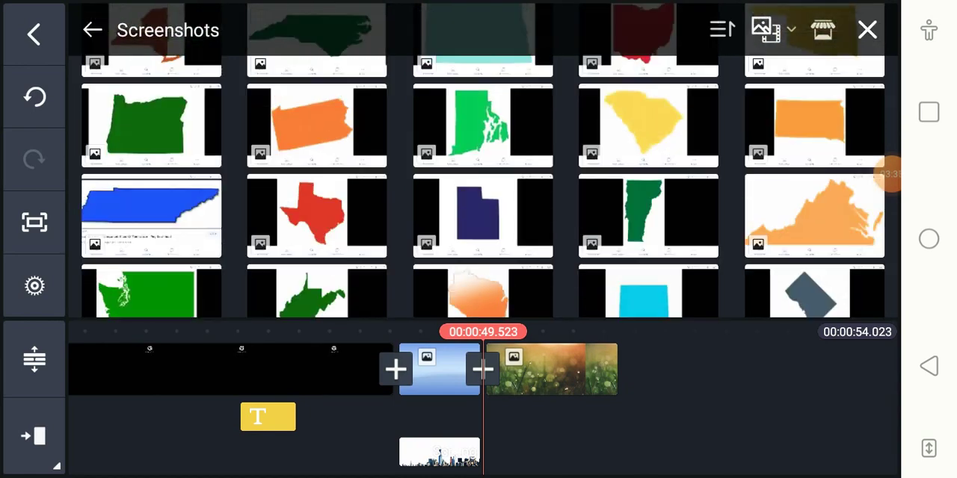
pyautogui.scroll(3, 483, 187)
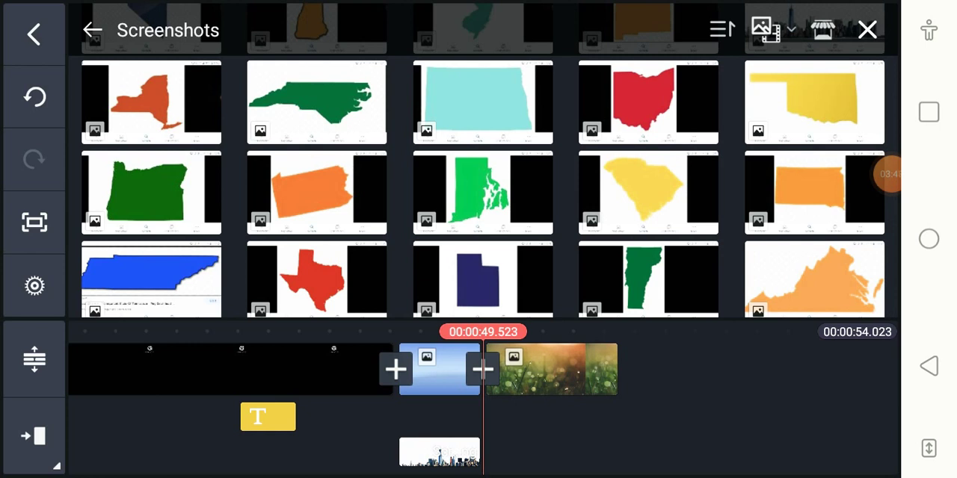
pyautogui.scroll(1, 483, 187)
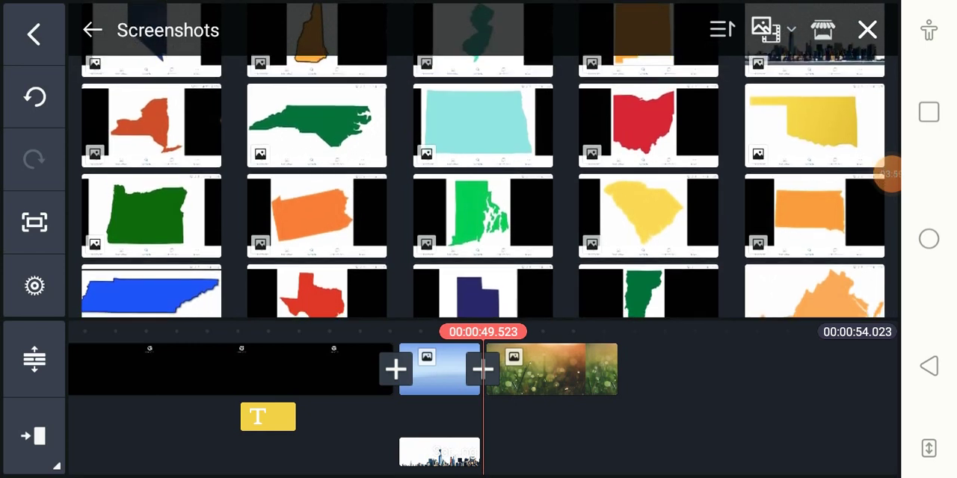
# Step: Add the North Carolina map layer and enable chroma key with white as the key colour
pyautogui.click(317, 125)
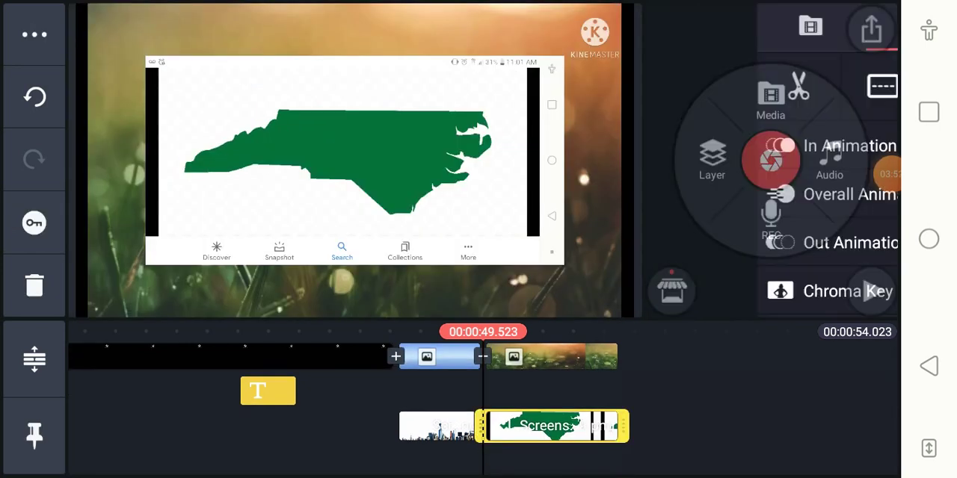
pyautogui.scroll(-2, 770, 187)
pyautogui.click(737, 164)
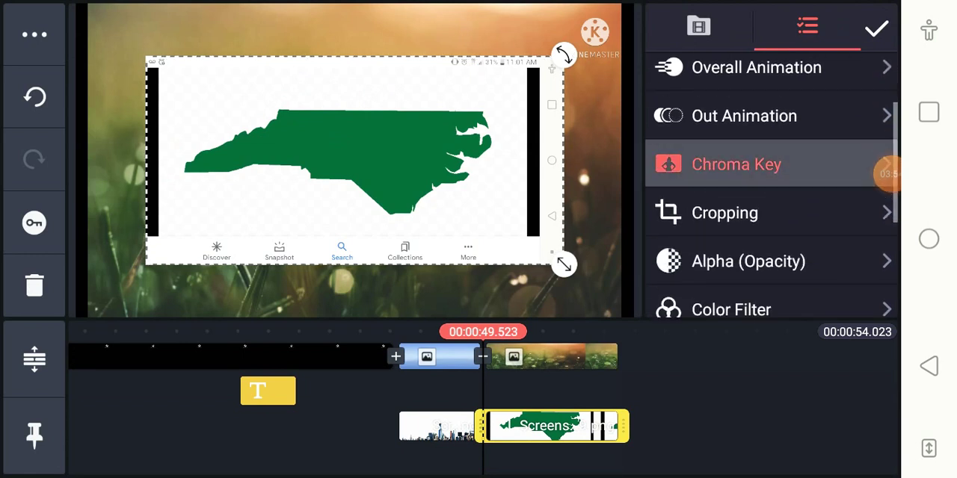
pyautogui.click(860, 85)
pyautogui.click(685, 284)
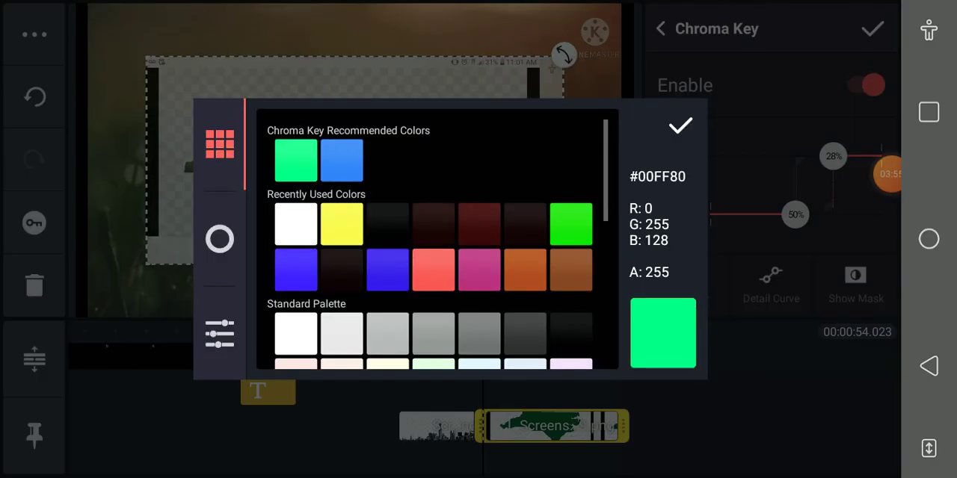
pyautogui.click(296, 225)
pyautogui.click(680, 127)
pyautogui.moveTo(833, 156)
pyautogui.mouseDown()
pyautogui.moveTo(793, 156)
pyautogui.moveTo(871, 167)
pyautogui.mouseUp()
pyautogui.click(661, 29)
pyautogui.scroll(-2, 770, 187)
# Step: Boost the map layer's contrast and saturation to +100
pyautogui.click(734, 145)
pyautogui.scroll(-1, 770, 224)
pyautogui.moveTo(773, 231)
pyautogui.mouseDown()
pyautogui.moveTo(773, 204)
pyautogui.moveTo(870, 204)
pyautogui.mouseUp()
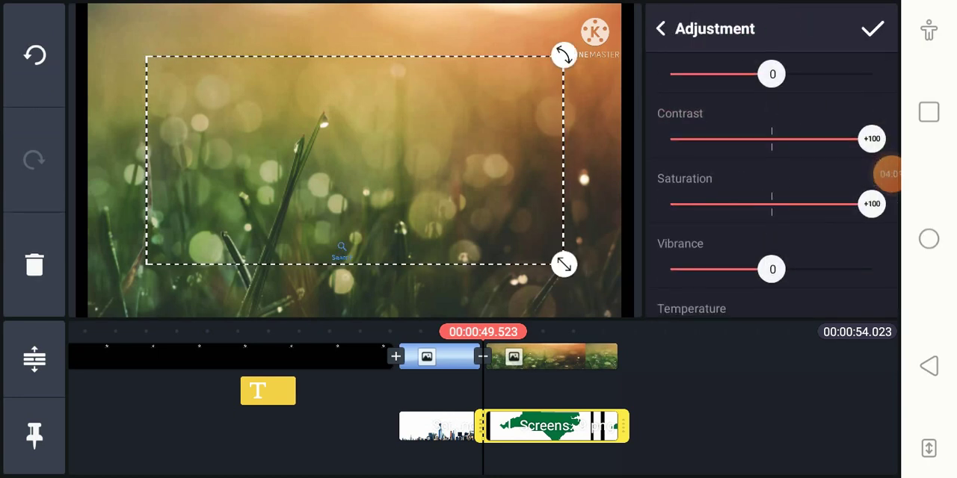
pyautogui.click(661, 29)
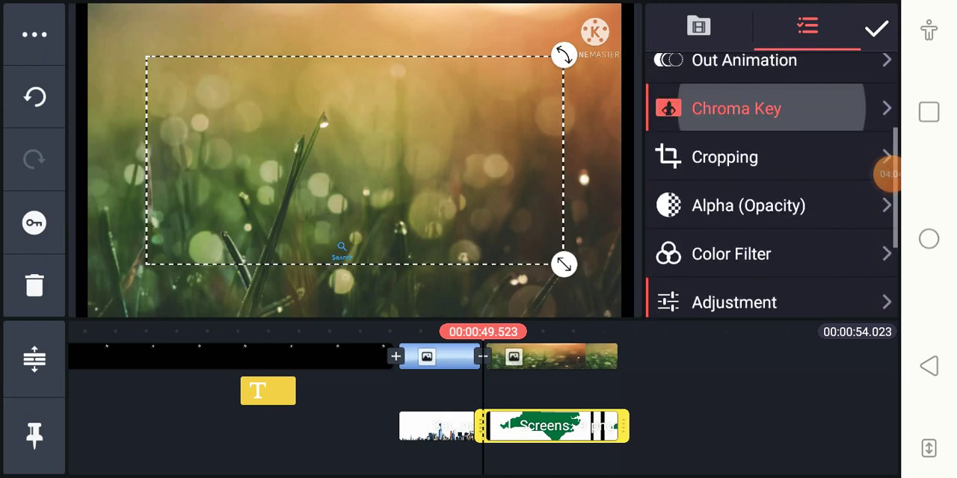
# Step: Adjust the map's chroma key threshold so the white background disappears completely
pyautogui.click(770, 104)
pyautogui.moveTo(793, 156); pyautogui.dragTo(761, 156)
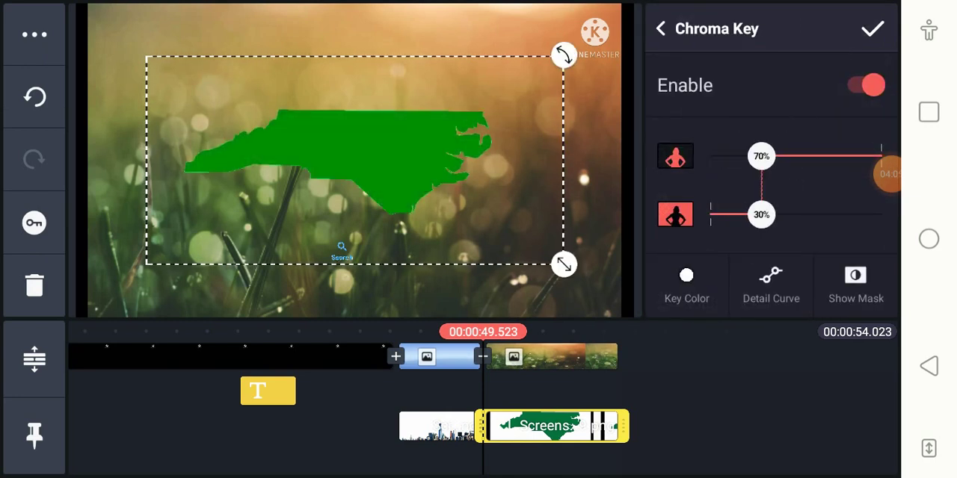
pyautogui.click(661, 29)
# Step: Crop the North Carolina map layer inward from its lower-right and upper-left corners around the state
pyautogui.click(770, 157)
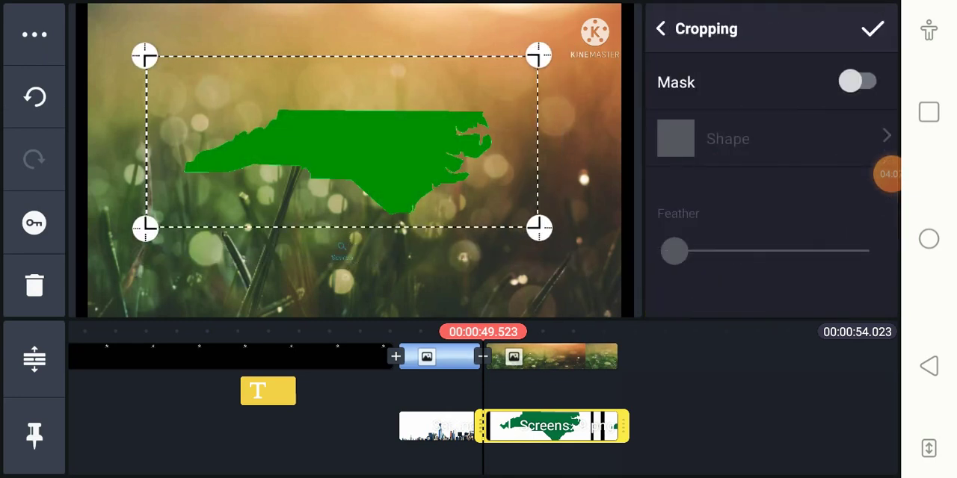
pyautogui.moveTo(565, 263)
pyautogui.mouseDown()
pyautogui.moveTo(493, 238)
pyautogui.moveTo(504, 238)
pyautogui.mouseUp()
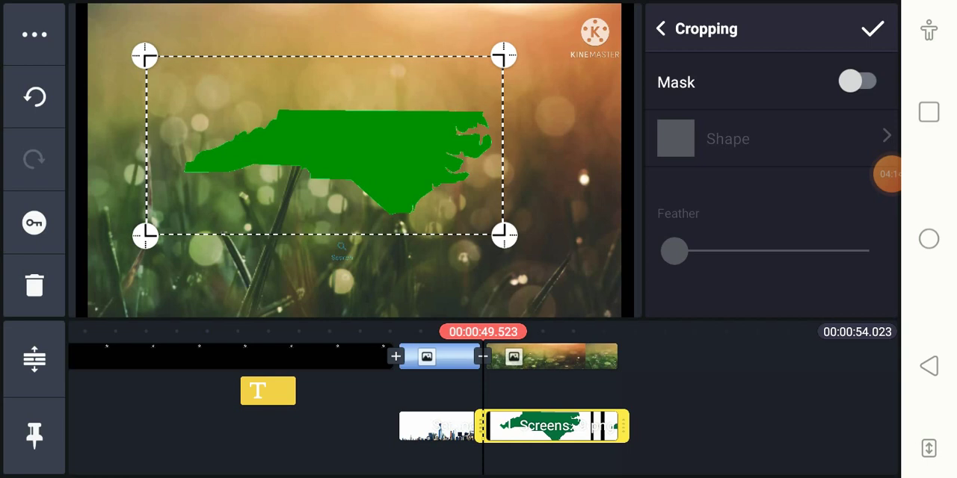
pyautogui.moveTo(146, 56); pyautogui.dragTo(169, 69)
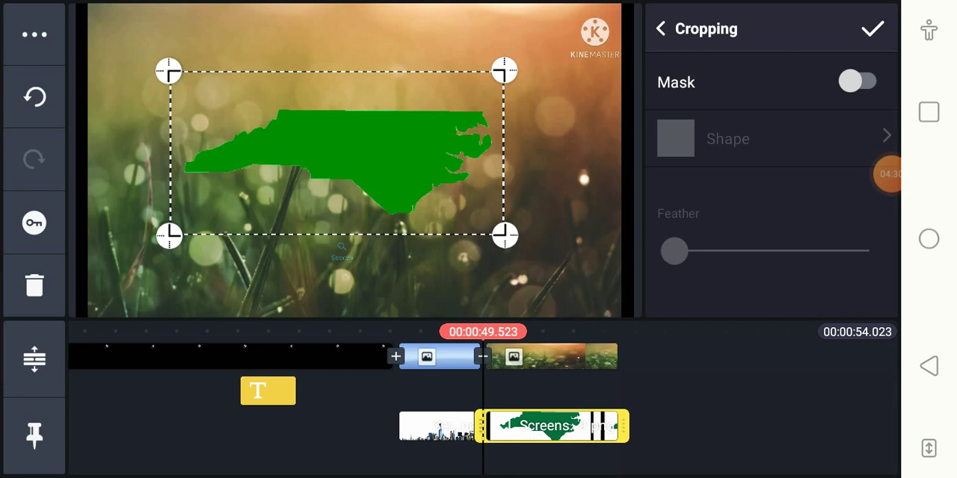
pyautogui.click(888, 173)
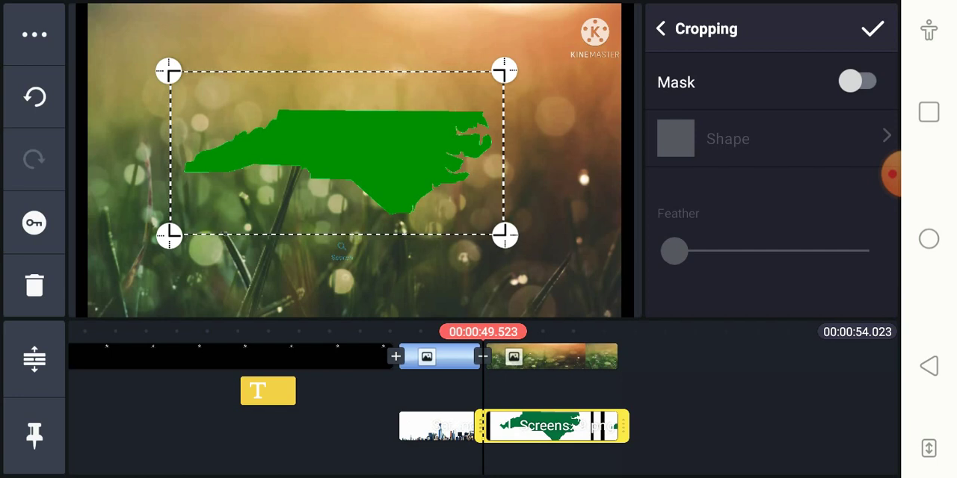
pyautogui.click(660, 28)
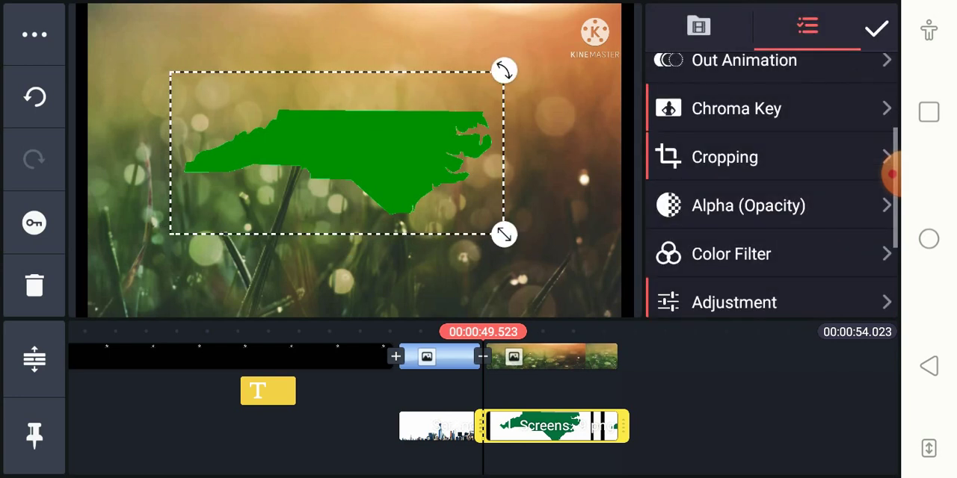